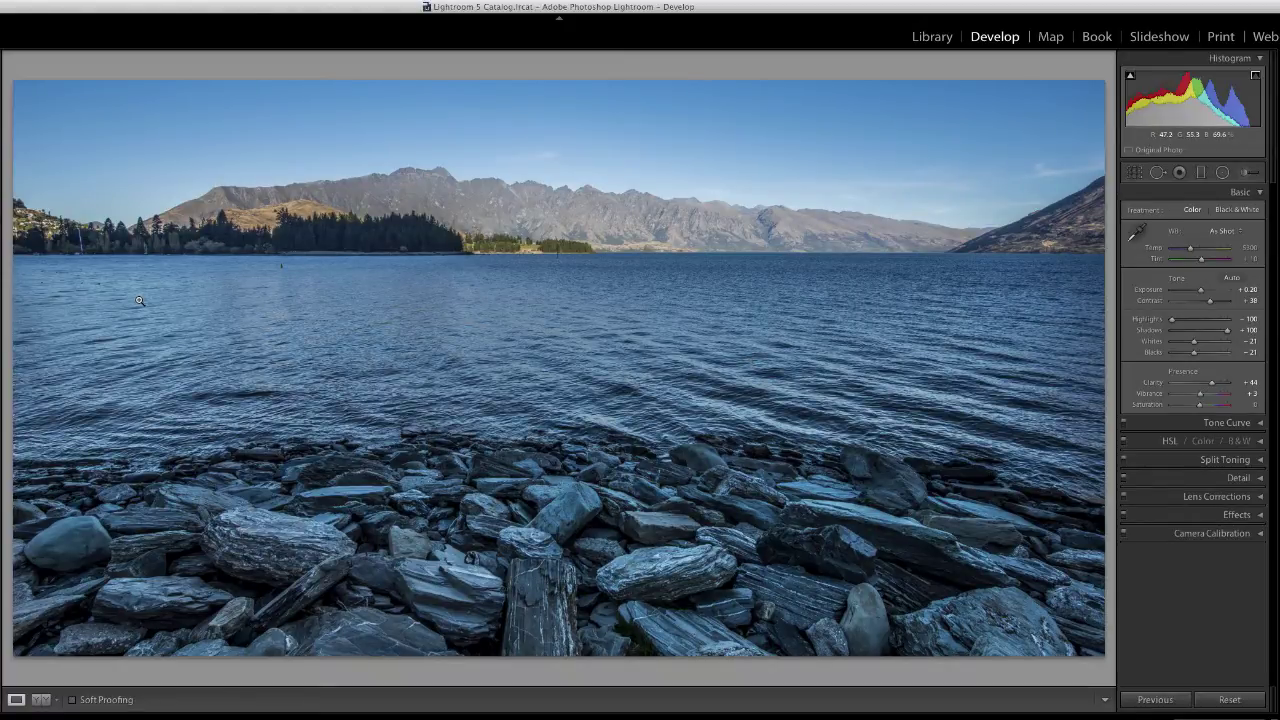
Step: Examine the lake surface and wooded shoreline at close zoom for small distracting objects
click(86, 289)
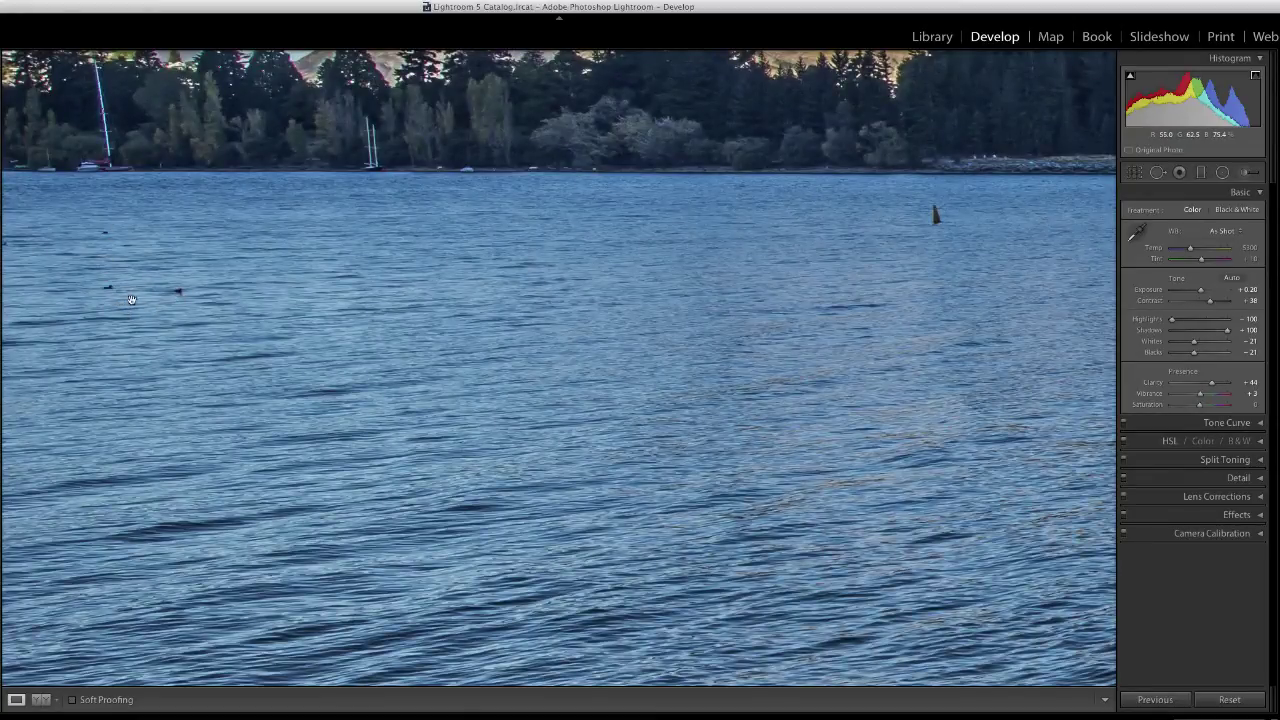
drag(331, 348, 334, 350)
click(334, 351)
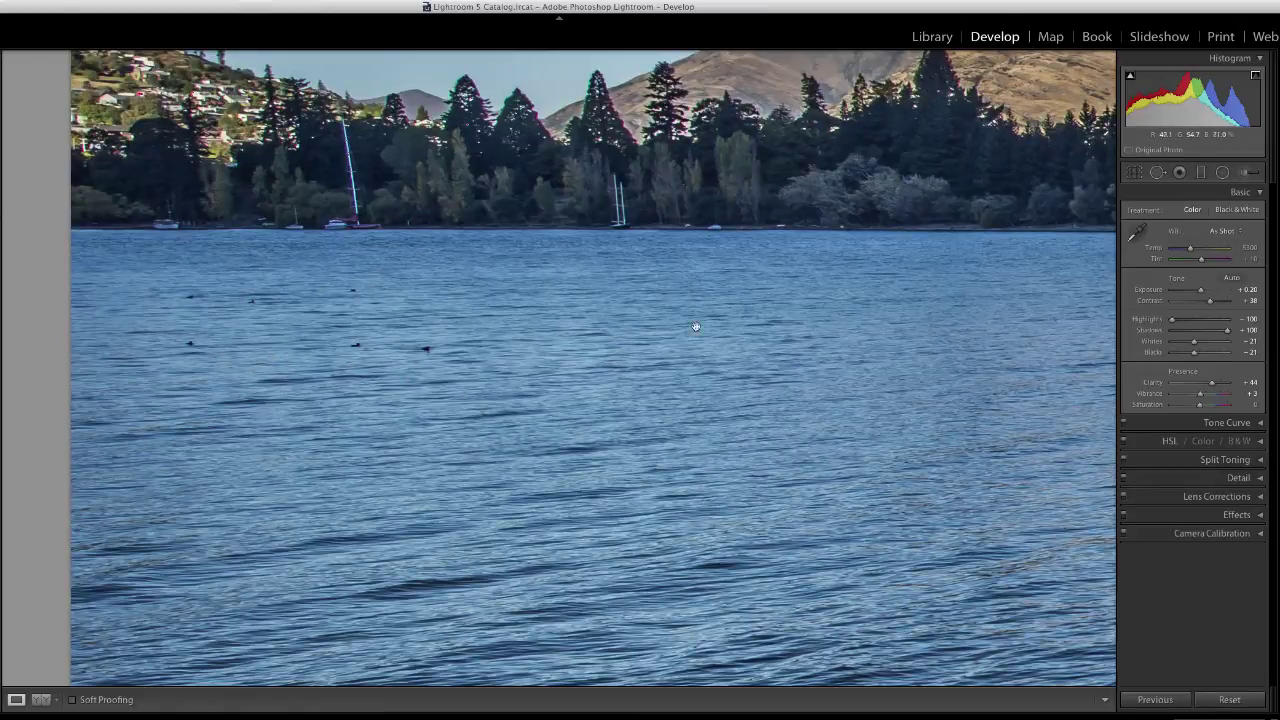
drag(828, 270, 362, 316)
drag(636, 384, 529, 436)
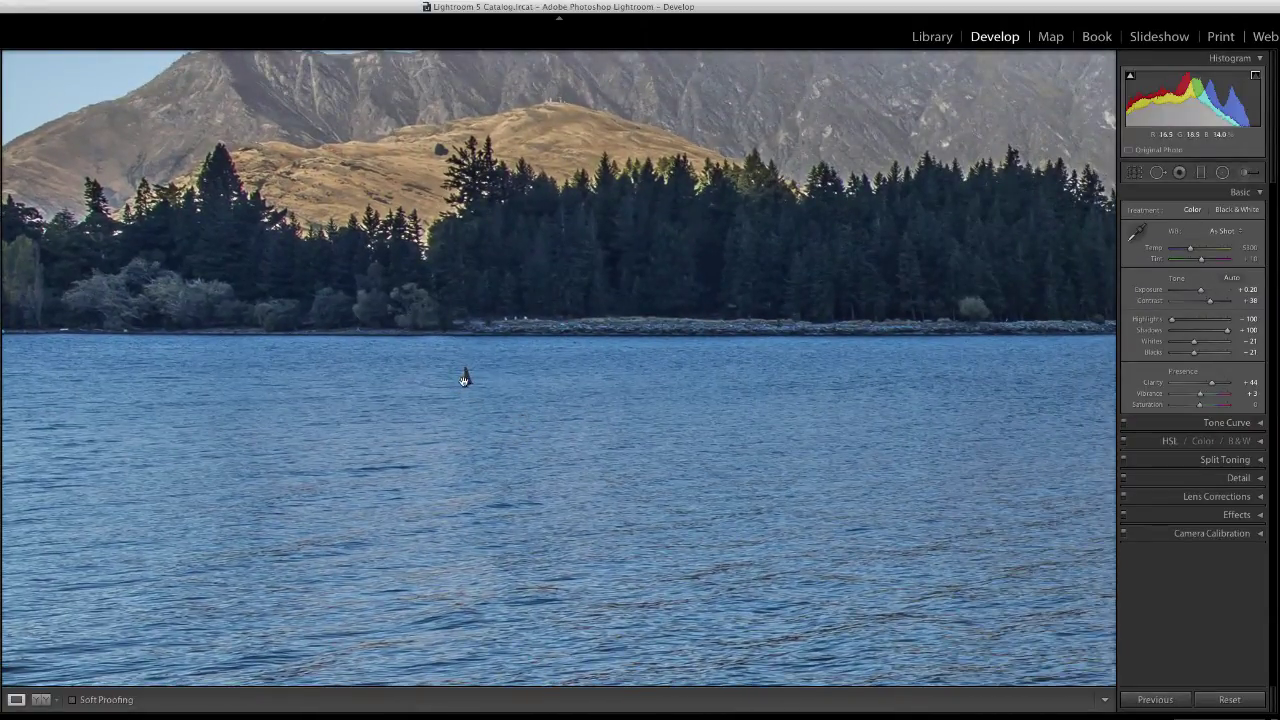
drag(403, 257, 590, 530)
drag(437, 286, 617, 483)
Step: Inspect the sky above the mountains from one side of the photo to the other for dust spots
drag(351, 306, 746, 320)
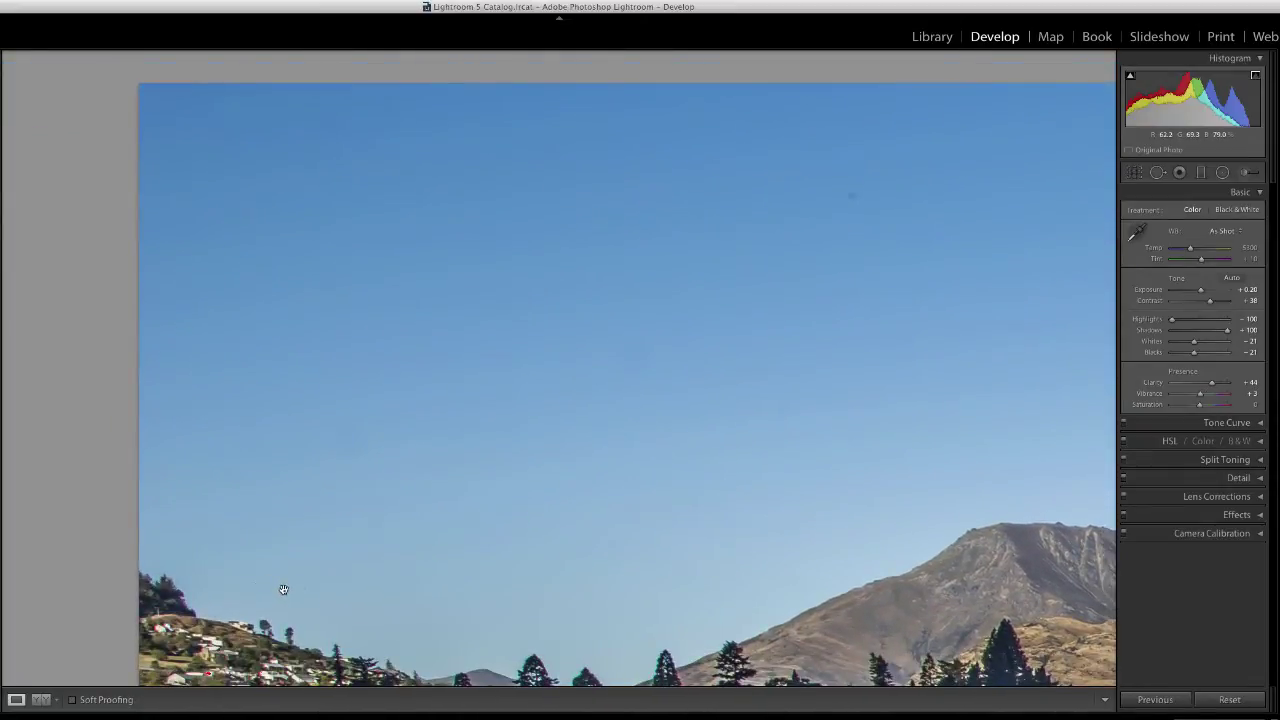
drag(786, 429, 155, 431)
drag(820, 314, 306, 329)
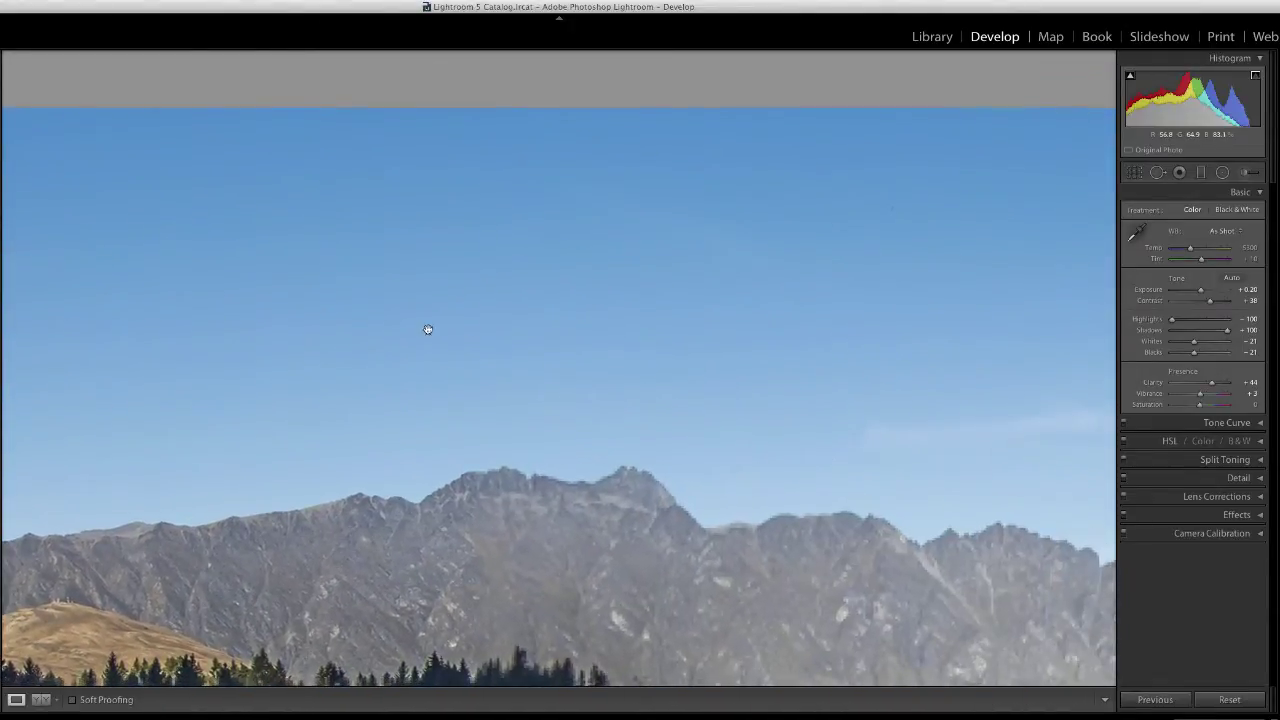
drag(763, 338, 577, 349)
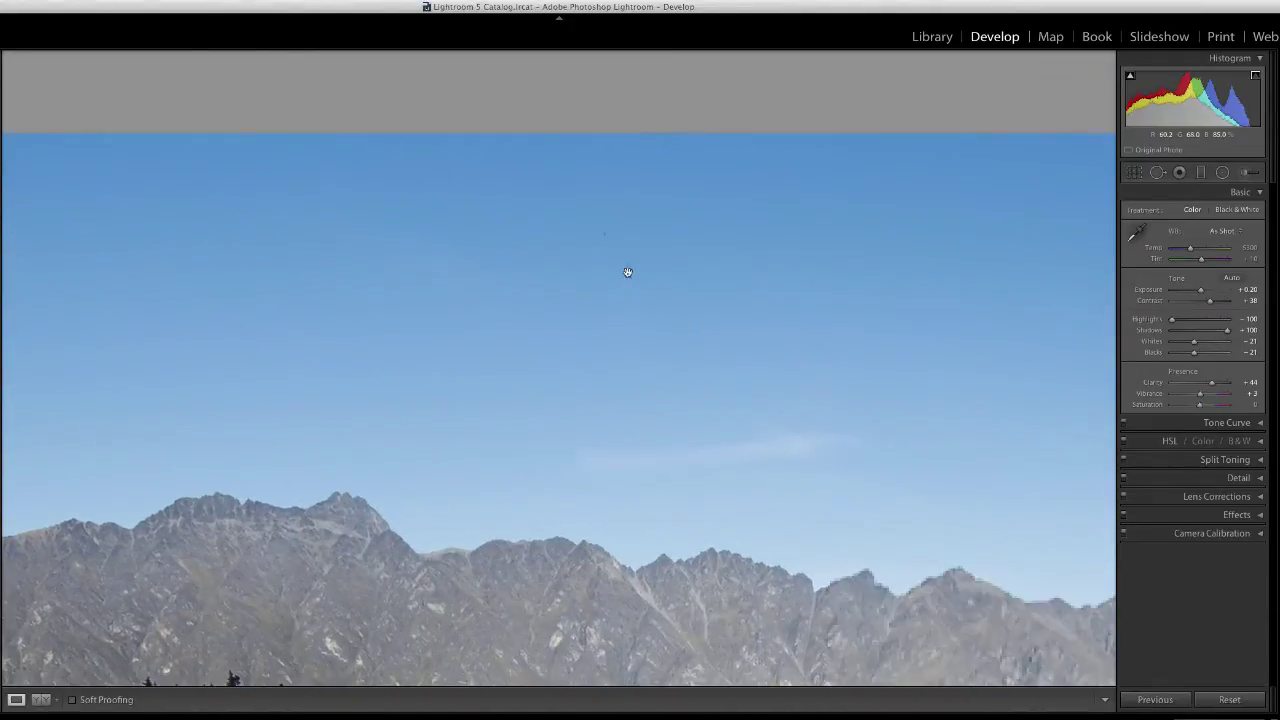
drag(837, 326, 380, 331)
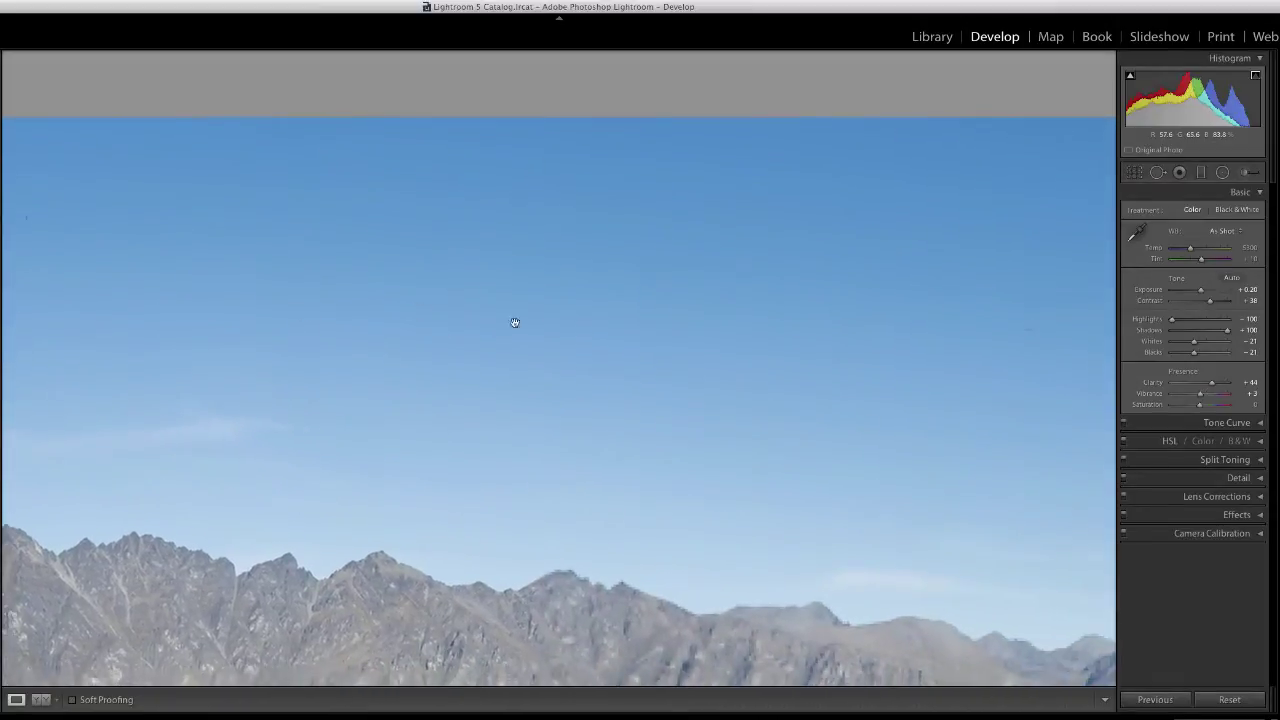
drag(851, 321, 663, 309)
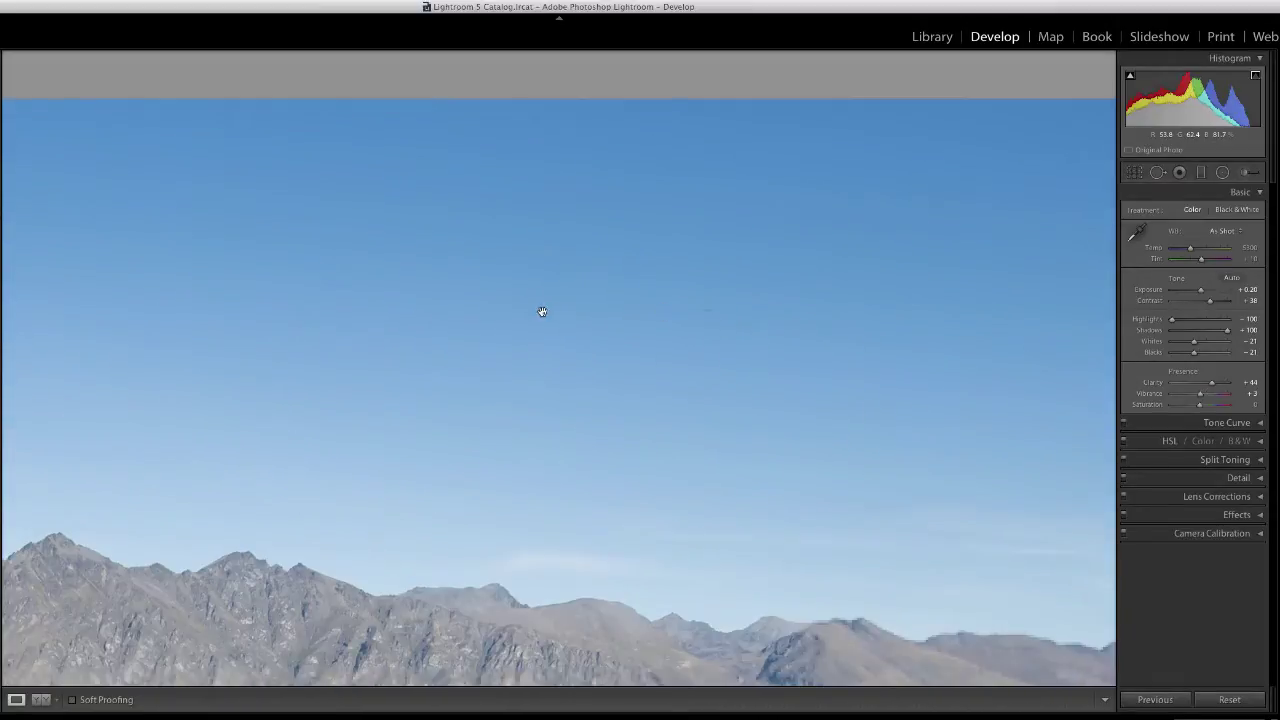
drag(711, 394, 694, 221)
drag(523, 409, 410, 402)
drag(786, 371, 560, 364)
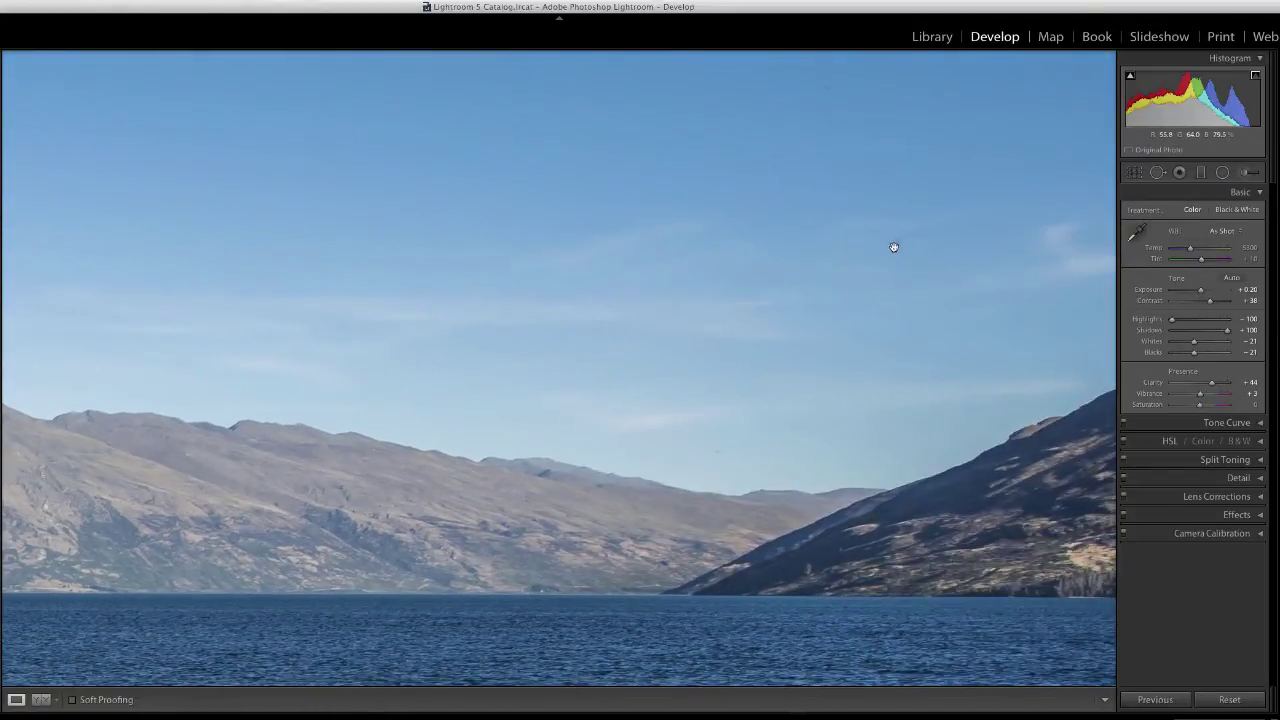
drag(852, 330, 731, 429)
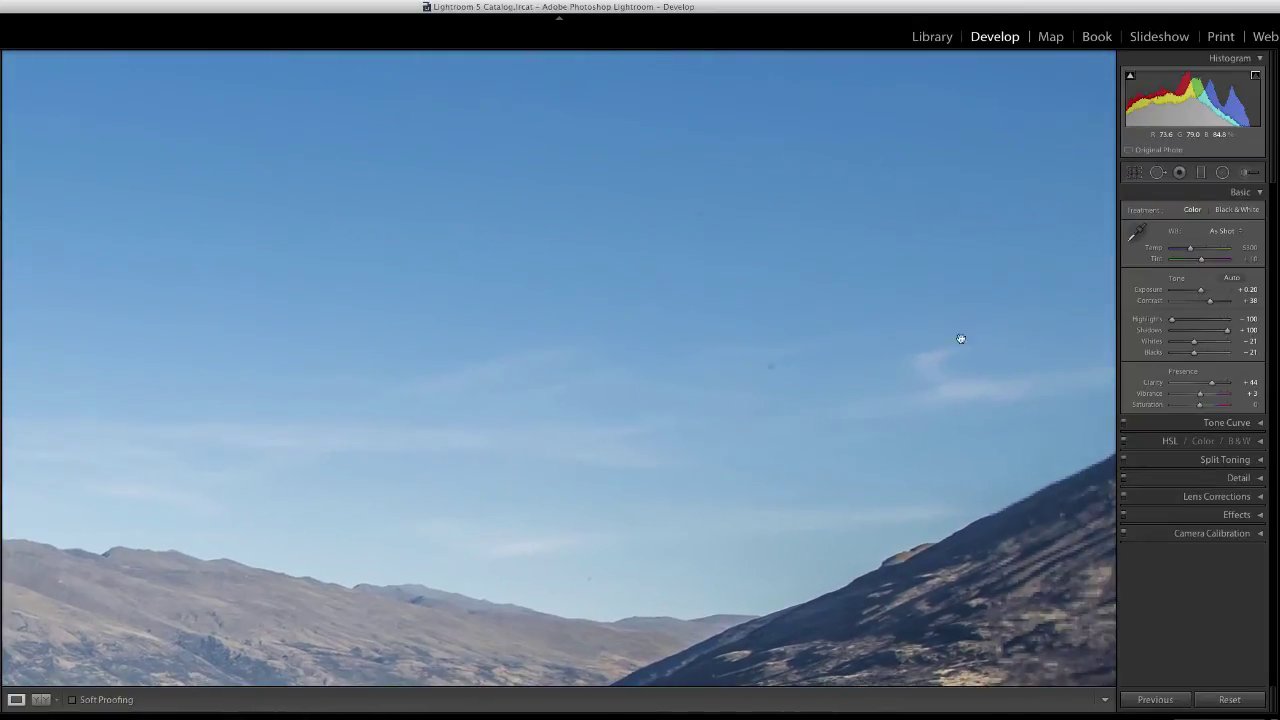
drag(966, 331, 826, 449)
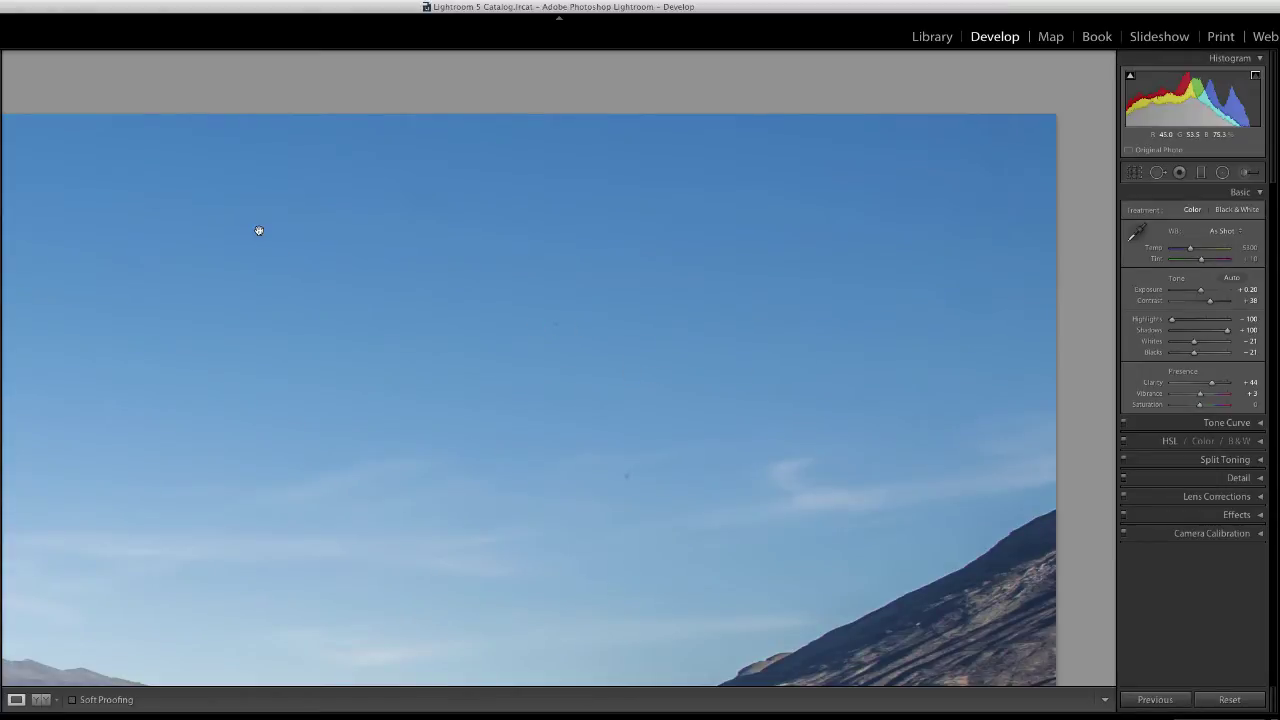
Step: Inspect the sky near the dark hillside at higher magnification for sensor dust spots
click(1, 58)
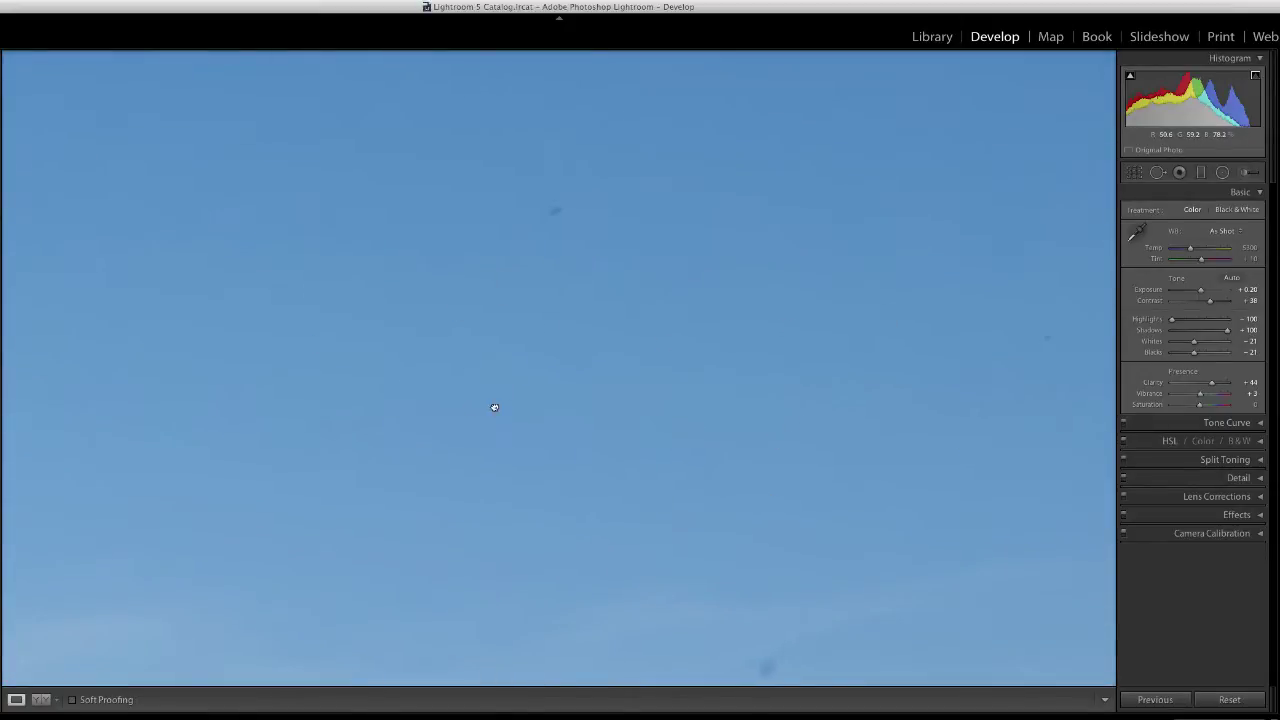
drag(509, 406, 917, 487)
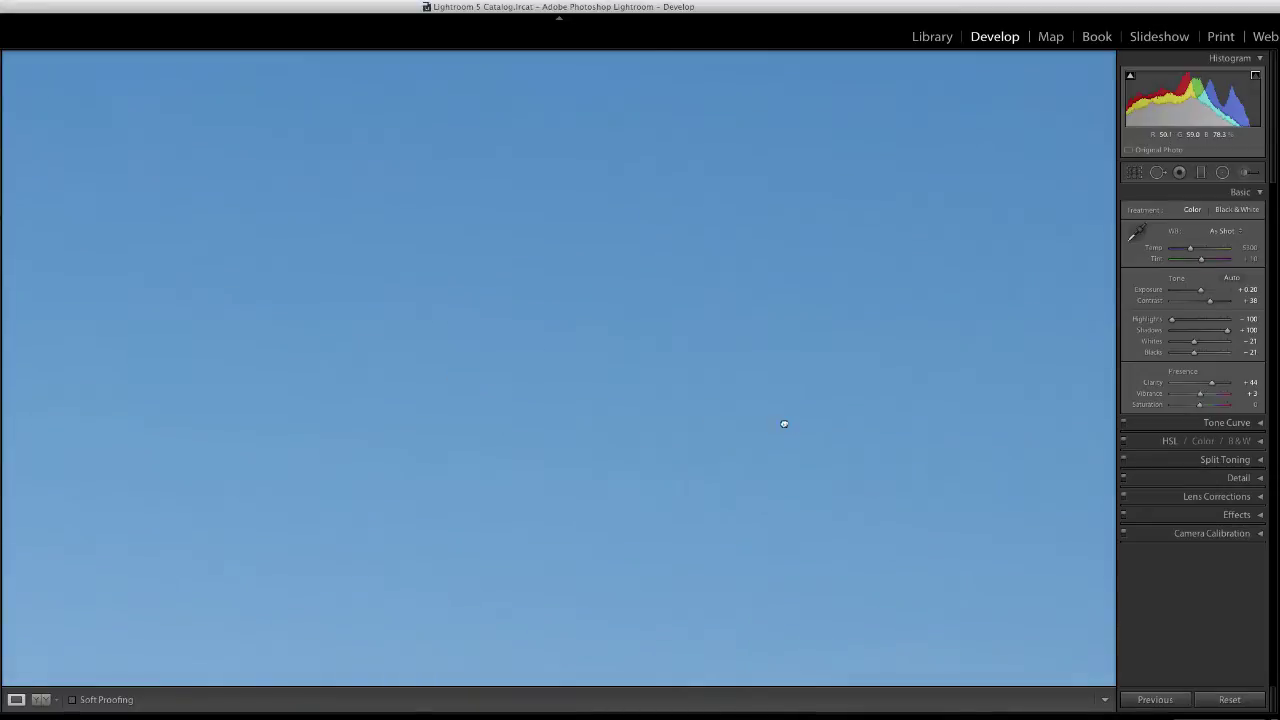
drag(791, 423, 763, 179)
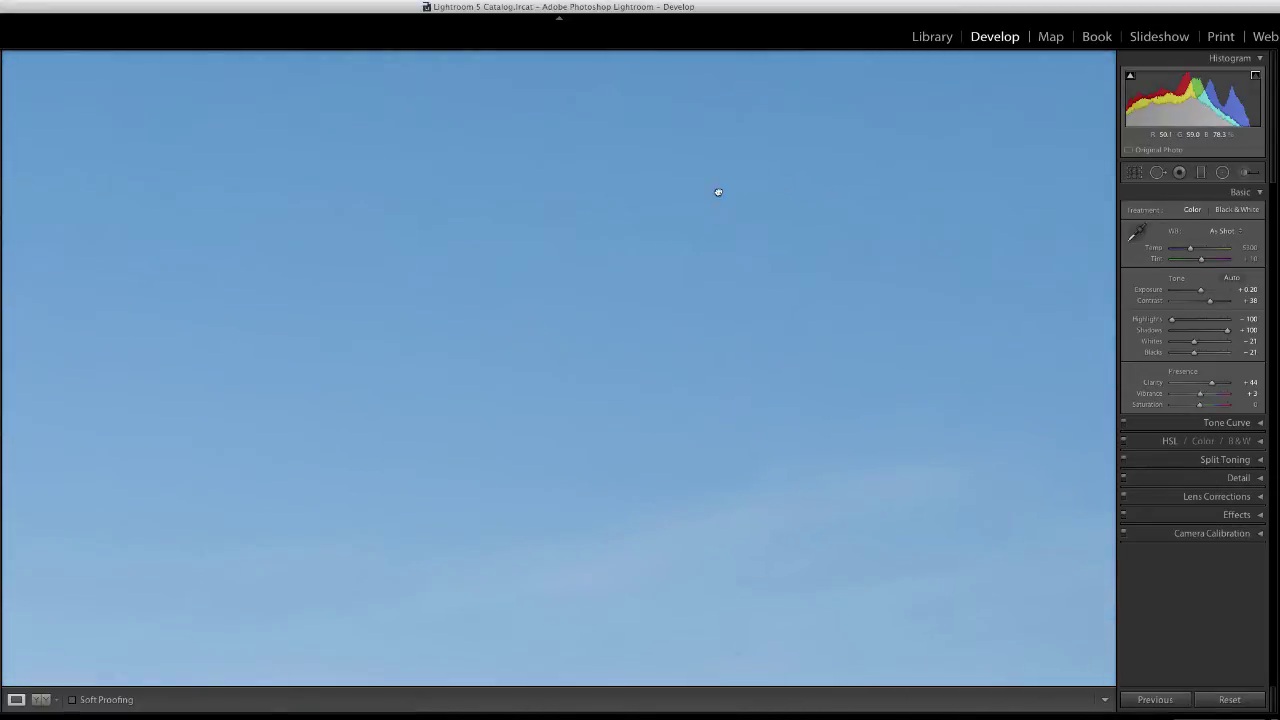
drag(658, 293, 535, 380)
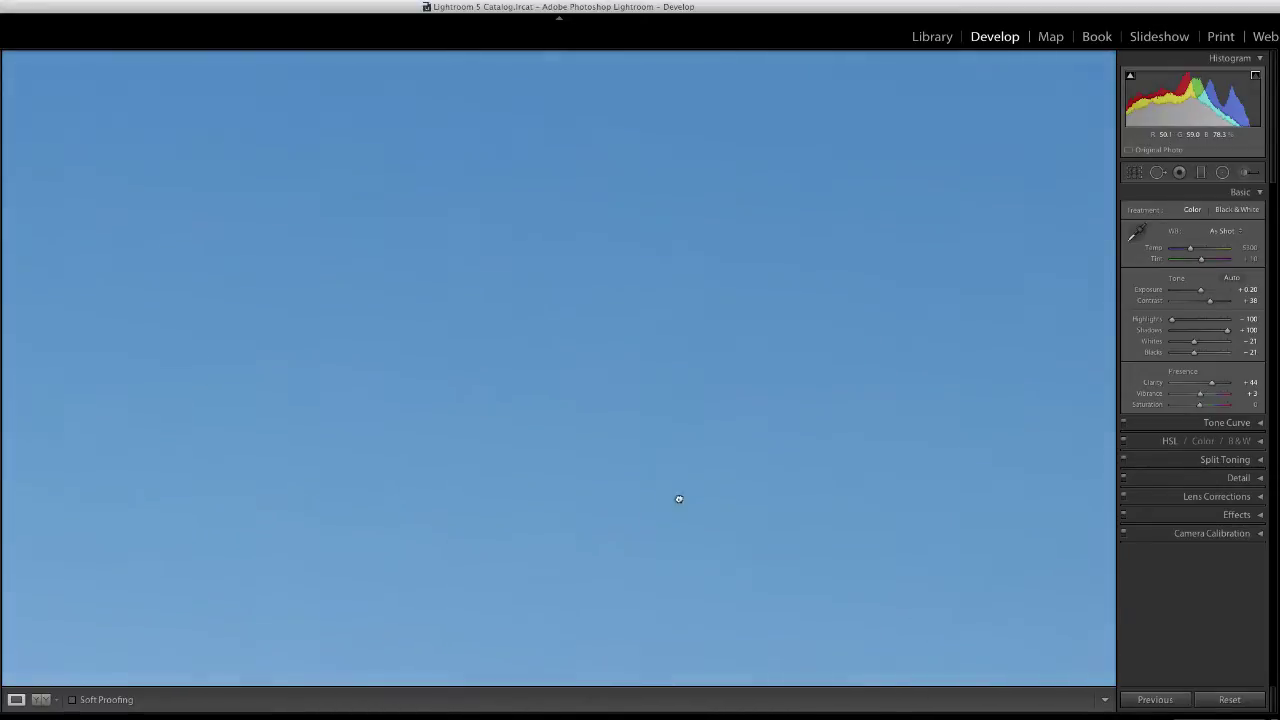
drag(844, 515, 738, 528)
drag(826, 338, 425, 478)
drag(790, 304, 412, 338)
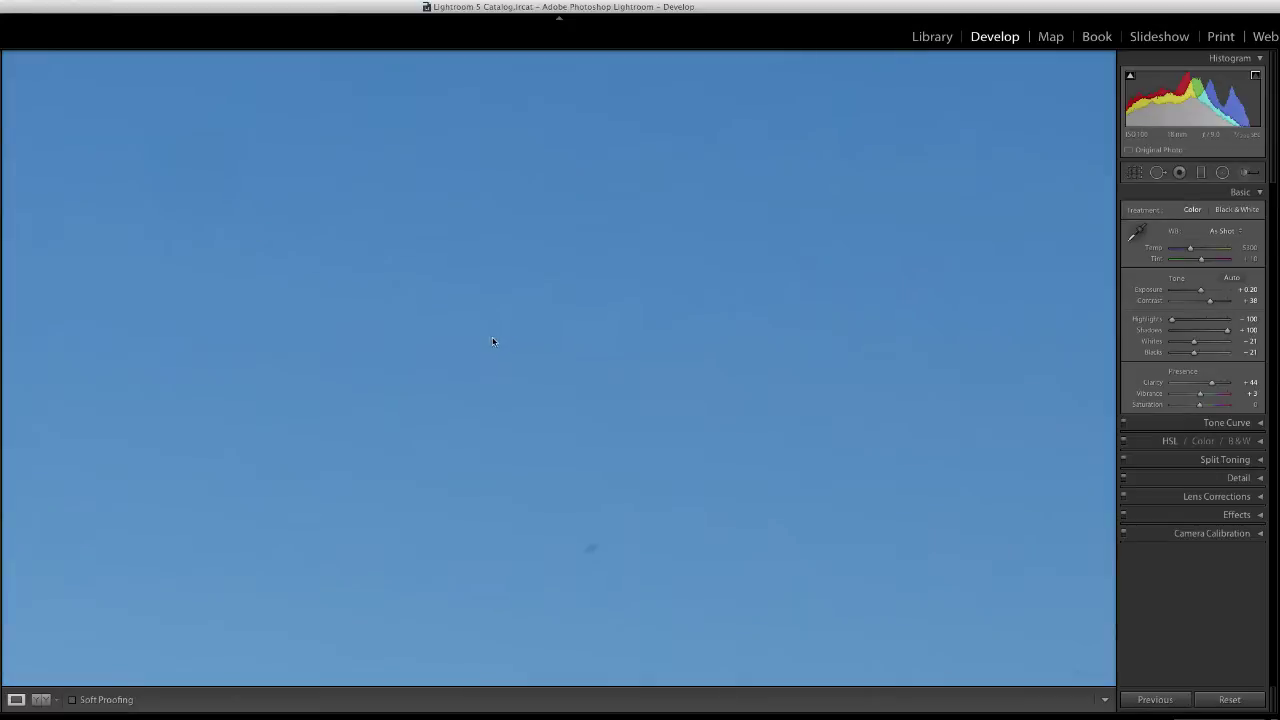
key(super+minus)
drag(465, 389, 599, 255)
drag(240, 264, 206, 309)
drag(944, 421, 883, 371)
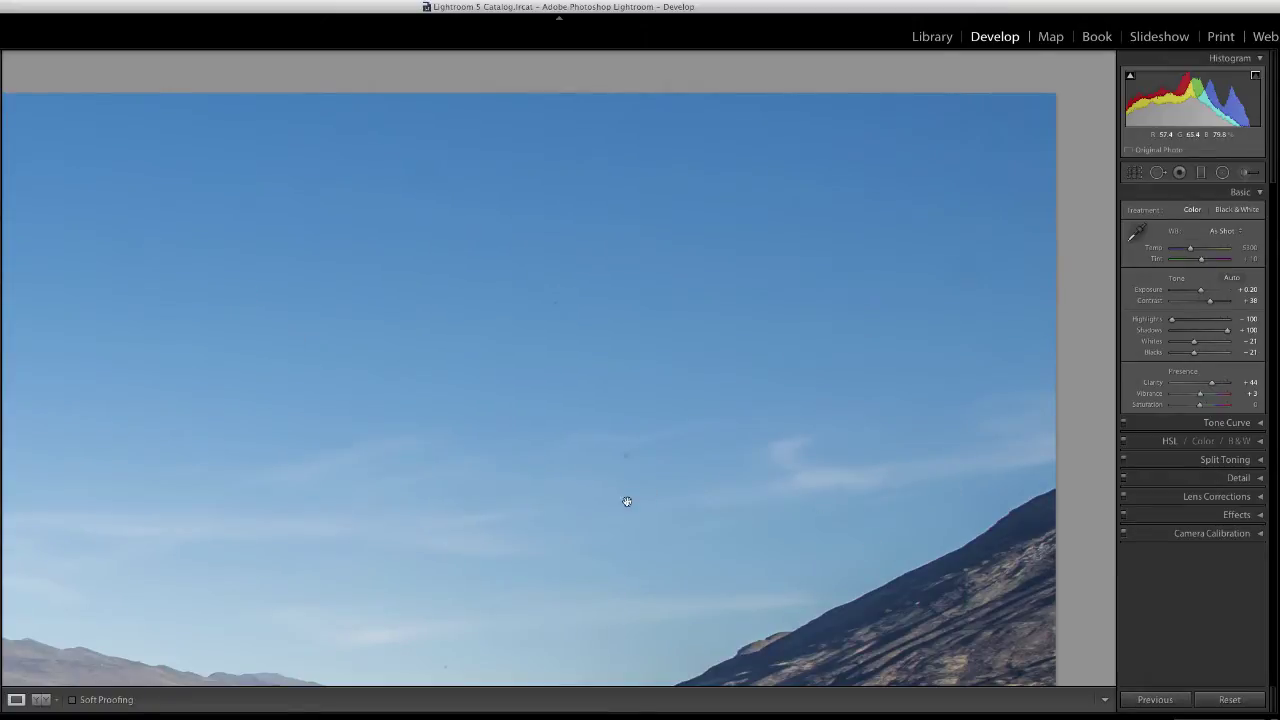
drag(675, 459, 681, 443)
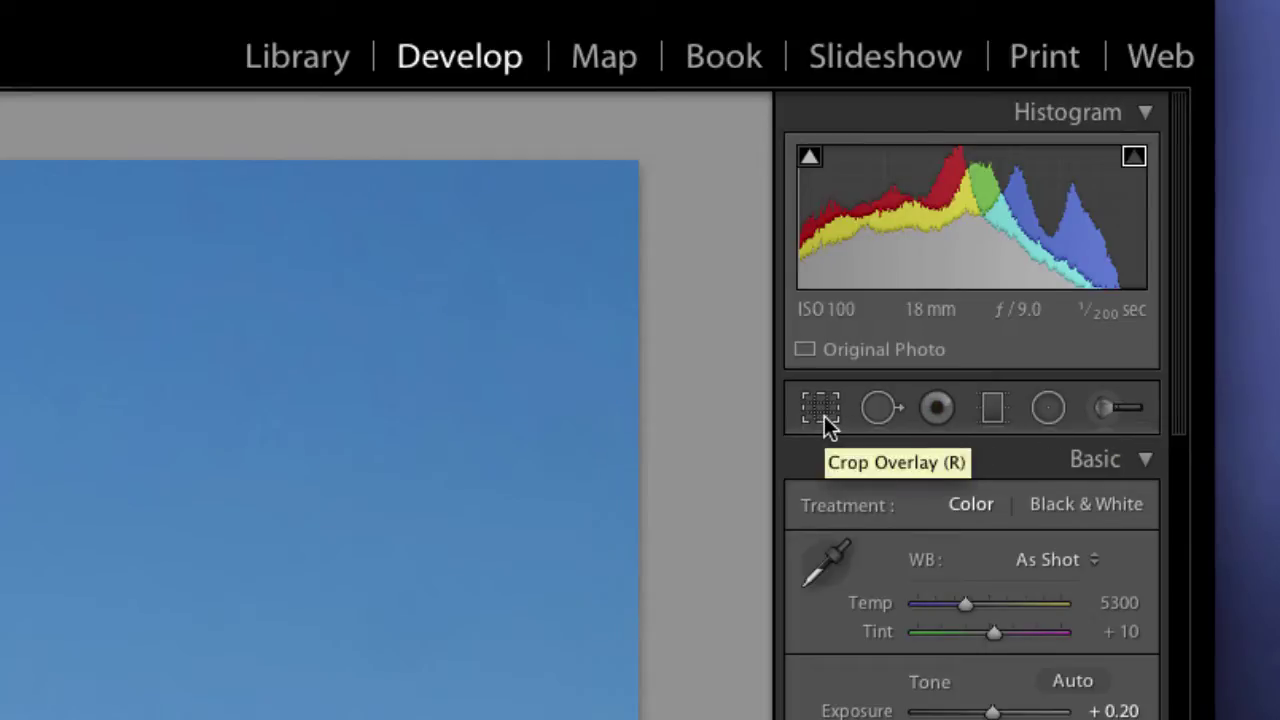
Step: Clone out the dust spot in the sky above the hillside with a size 24 Spot Removal brush
click(878, 410)
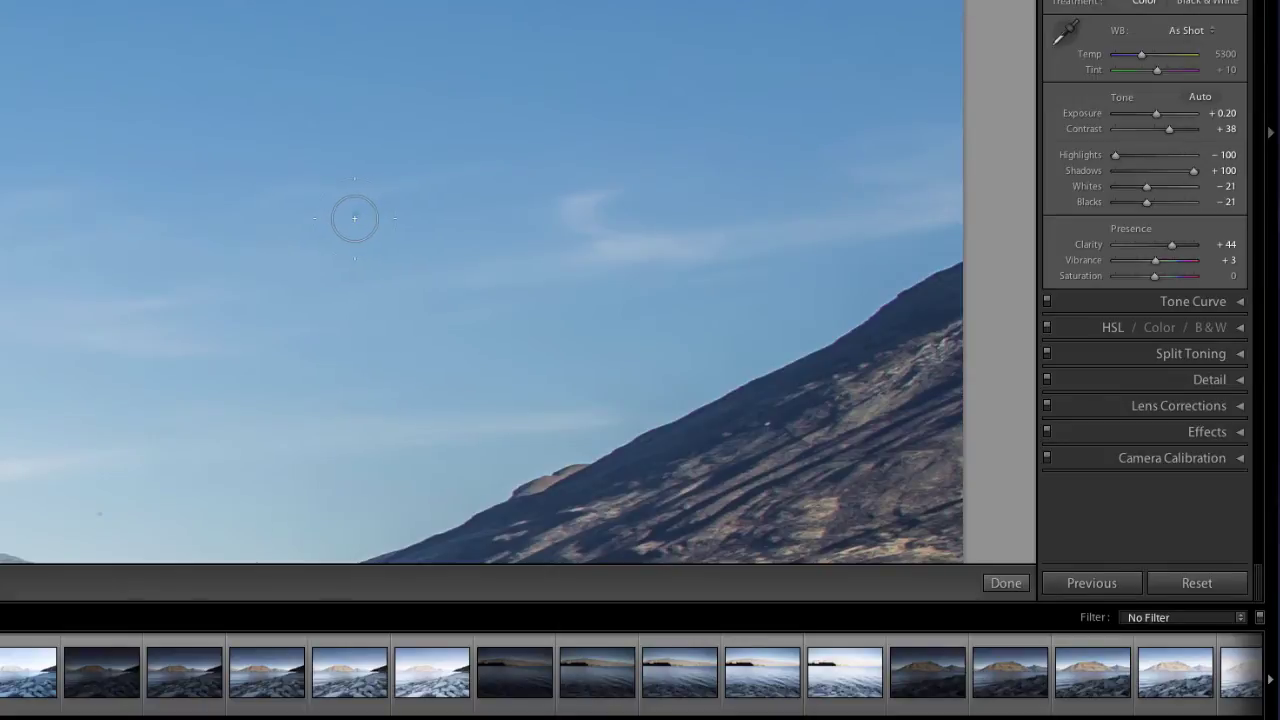
key(z)
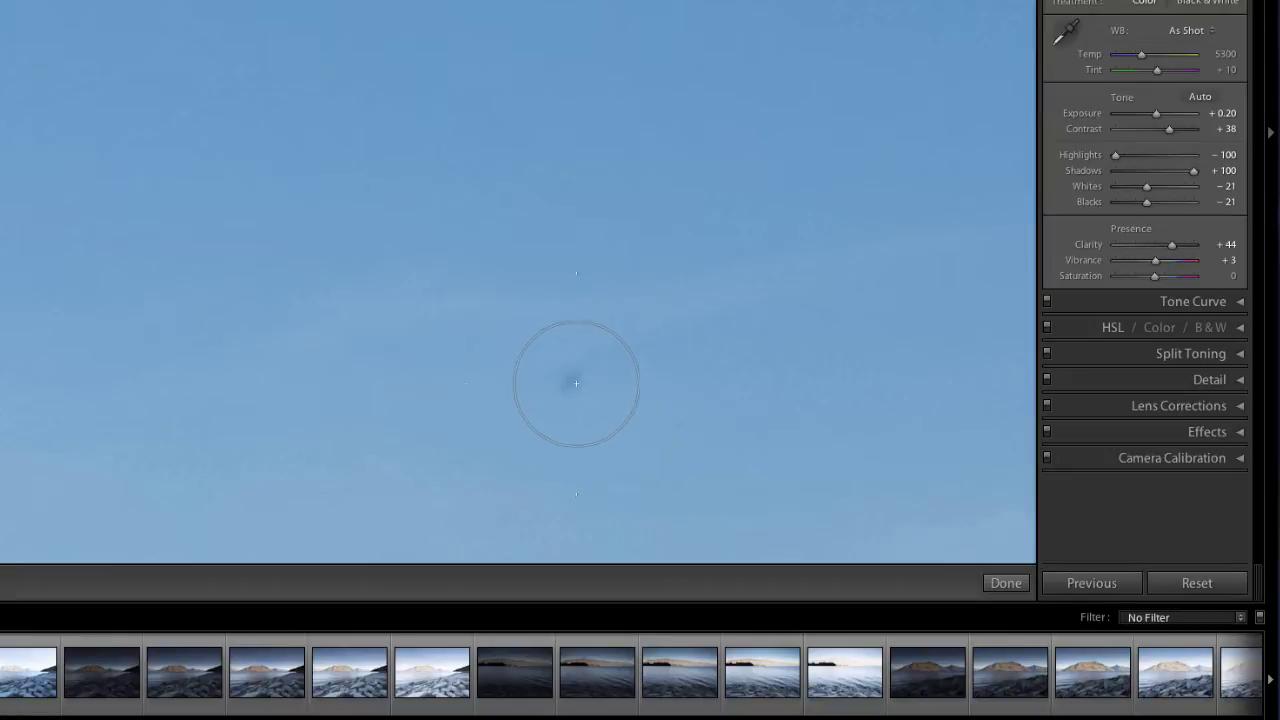
scroll(575, 382, down, 3)
key(bracketleft)
key(bracketleft)
click(573, 382)
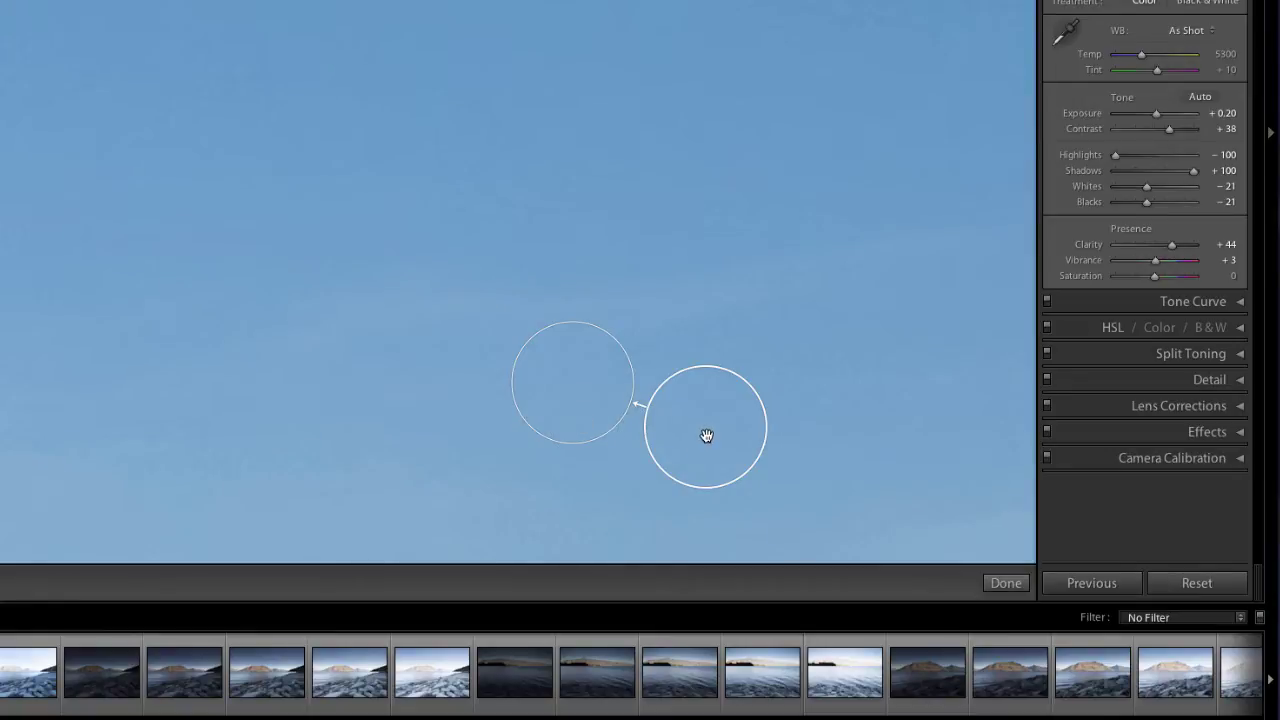
Step: Reposition the clone source to sky of matching tone just below and beside the retouched spot
mouse_move(706, 436)
mouse_down()
mouse_move(714, 346)
mouse_move(729, 397)
mouse_move(703, 441)
mouse_move(663, 460)
mouse_move(677, 469)
mouse_move(713, 449)
mouse_move(726, 312)
mouse_up()
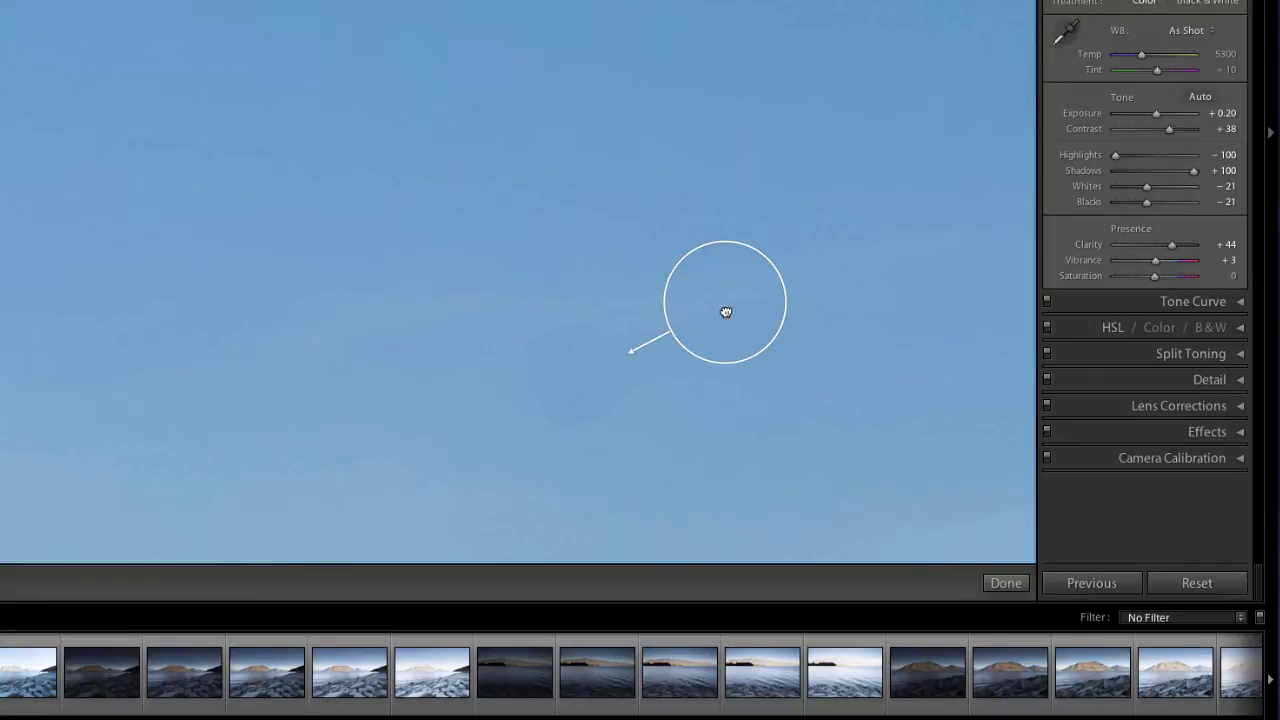
mouse_move(726, 312)
mouse_down()
mouse_move(721, 131)
mouse_move(749, 41)
mouse_move(765, 111)
mouse_up()
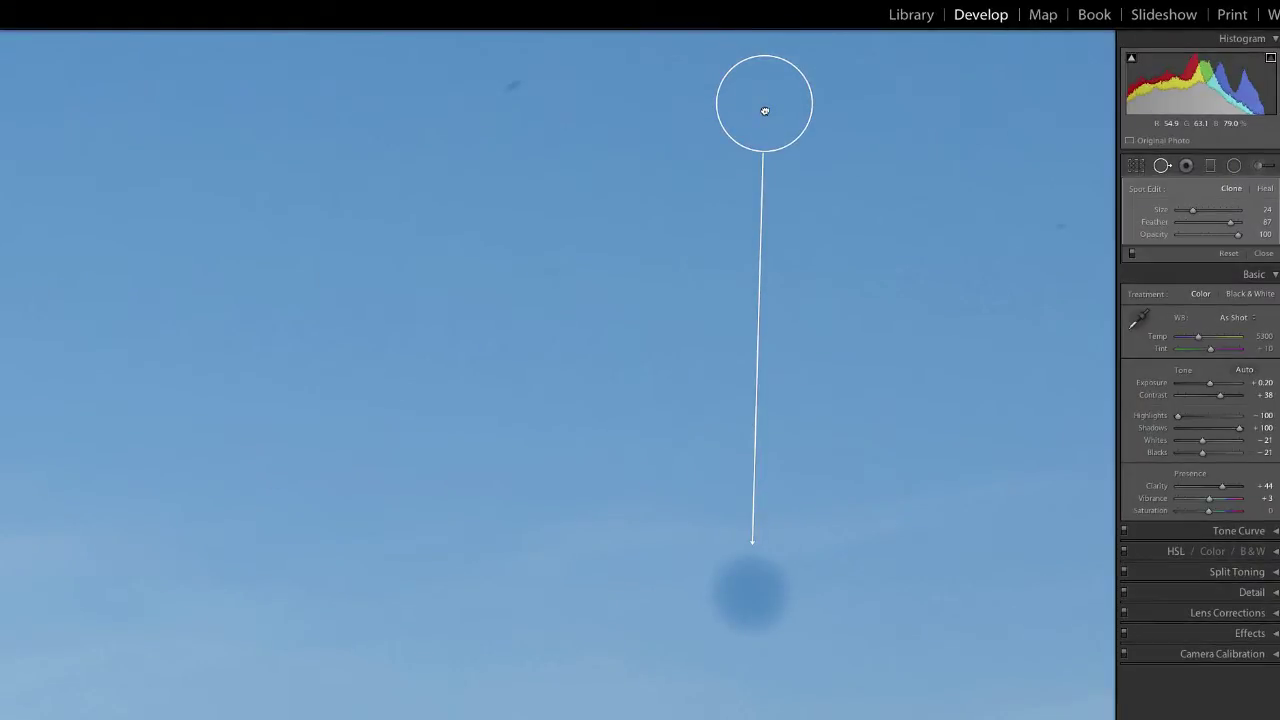
mouse_move(765, 111)
mouse_down()
mouse_move(826, 369)
mouse_move(843, 650)
mouse_up()
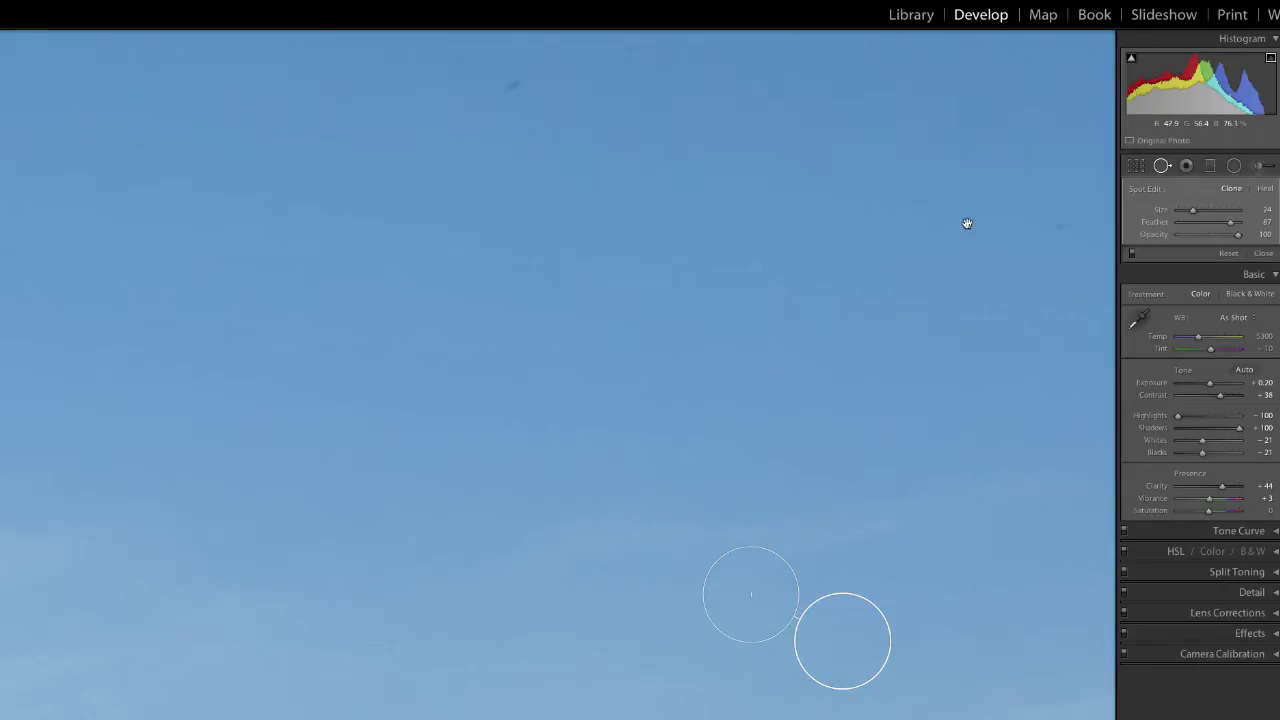
Step: Set the retouched sky spot to size 15, feather 71 and opacity 75
mouse_move(966, 220)
mouse_down()
mouse_move(661, 229)
mouse_move(586, 323)
mouse_move(560, 417)
mouse_up()
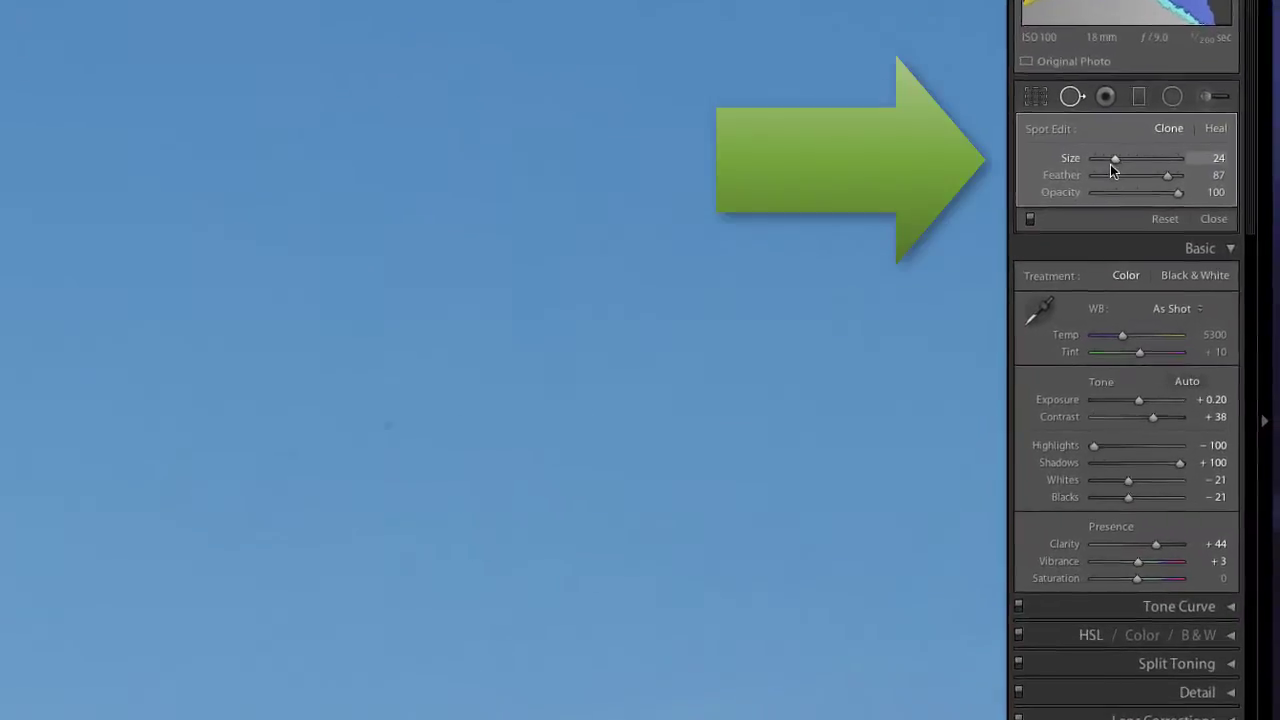
mouse_move(1110, 165)
mouse_down()
mouse_move(1160, 167)
mouse_move(1102, 168)
mouse_up()
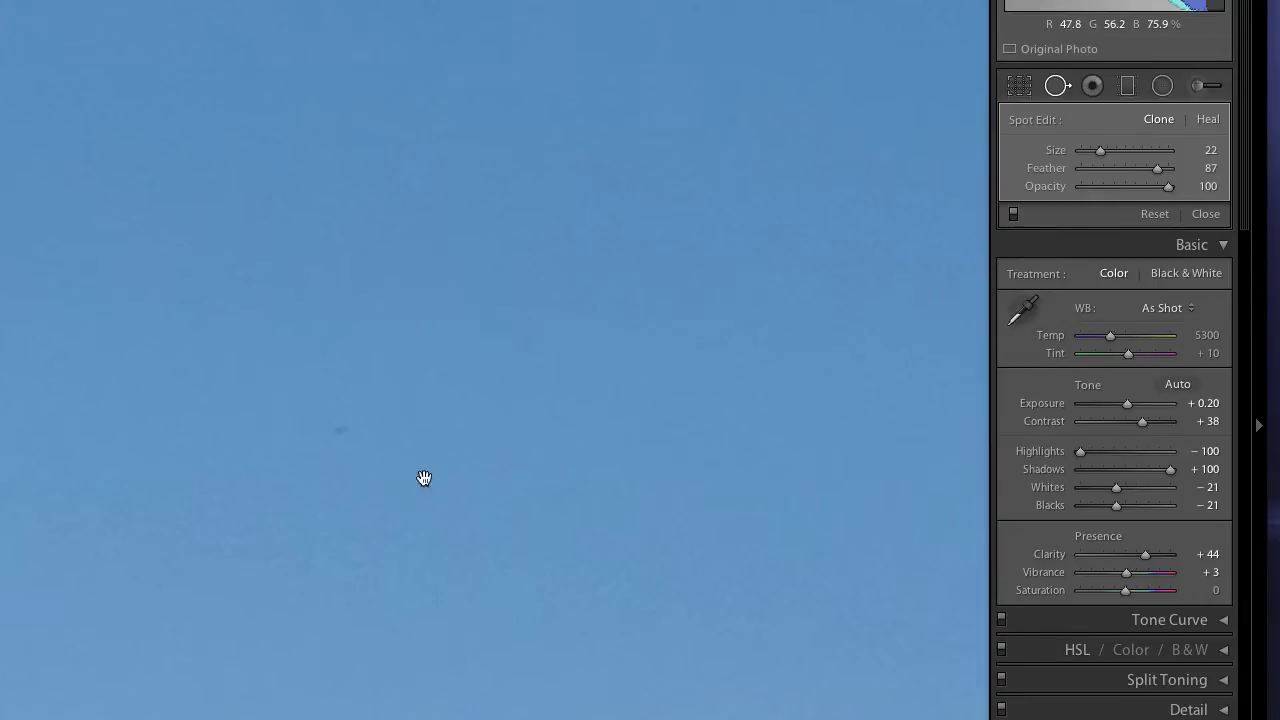
drag(459, 381, 576, 18)
mouse_move(398, 650)
mouse_down()
mouse_move(452, 569)
mouse_move(634, 400)
mouse_up()
drag(206, 389, 354, 383)
mouse_move(1100, 150)
mouse_down()
mouse_move(1148, 157)
mouse_move(1088, 160)
mouse_move(1116, 171)
mouse_move(1089, 172)
mouse_up()
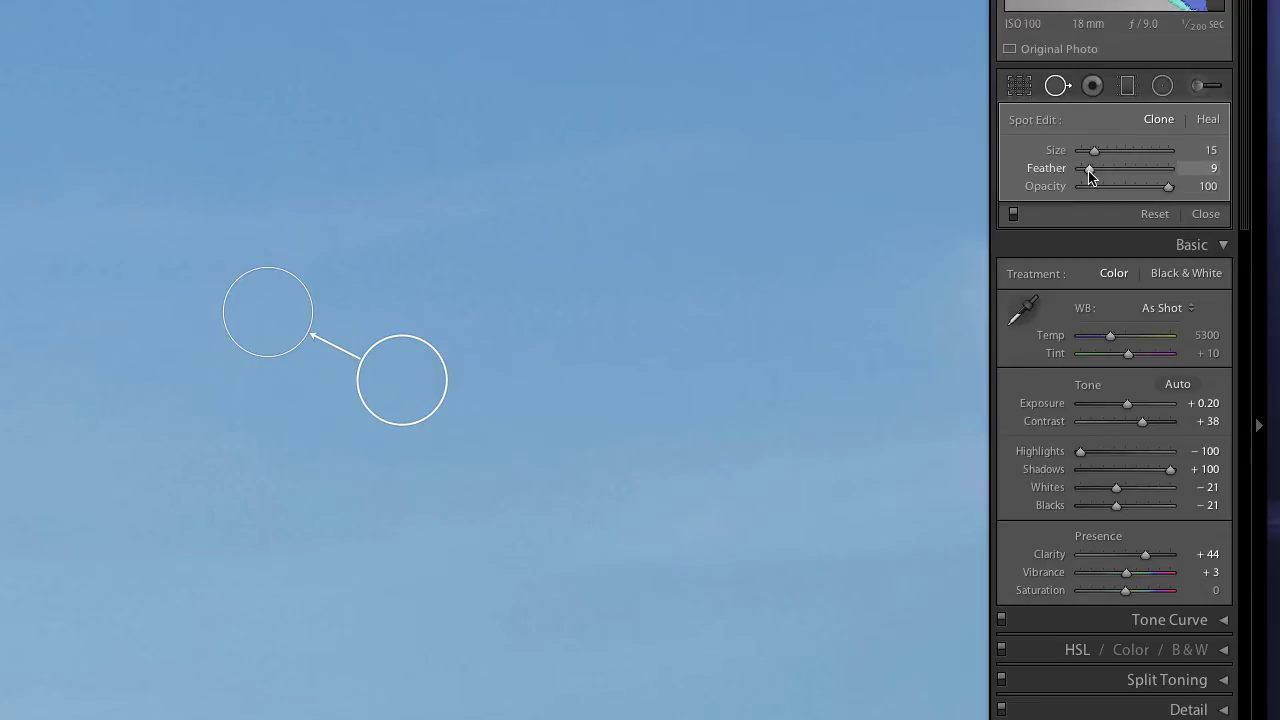
drag(1089, 171, 1143, 171)
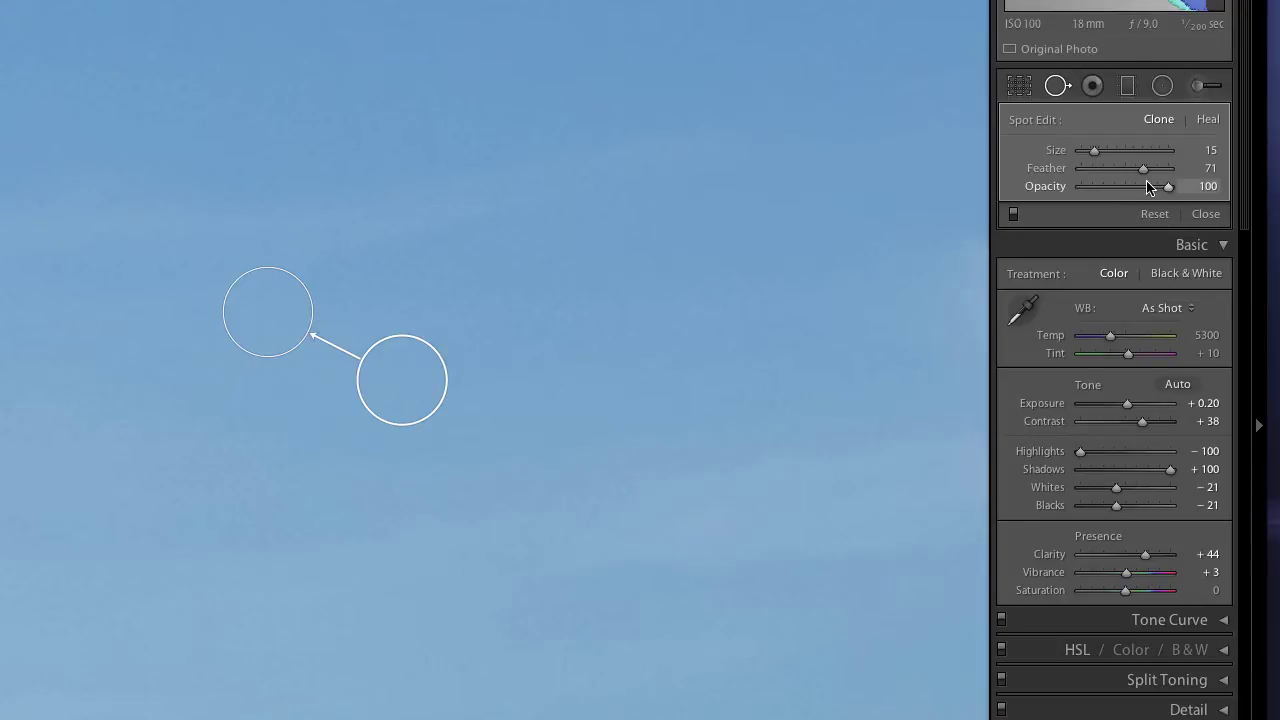
drag(1166, 187, 1087, 196)
drag(1088, 190, 1146, 191)
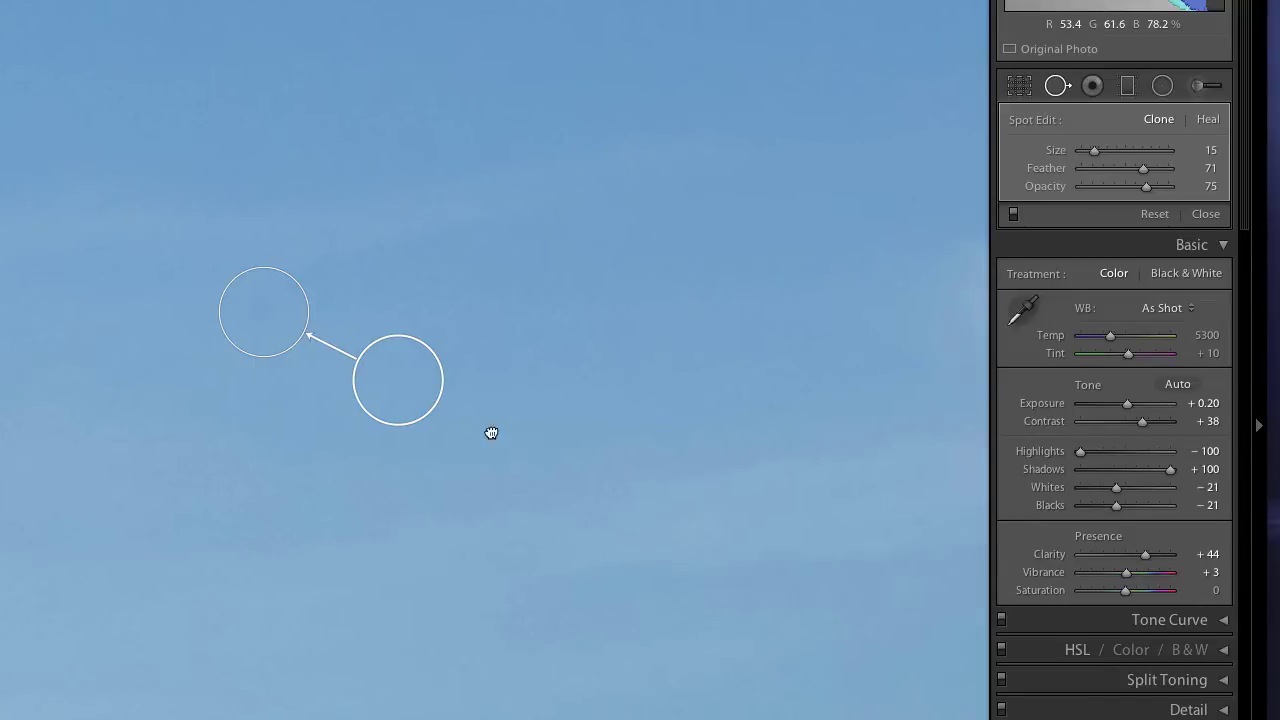
Step: Clone out the small dust spot higher in the sky with size 15, feather 71 and opacity 75
drag(437, 460, 126, 680)
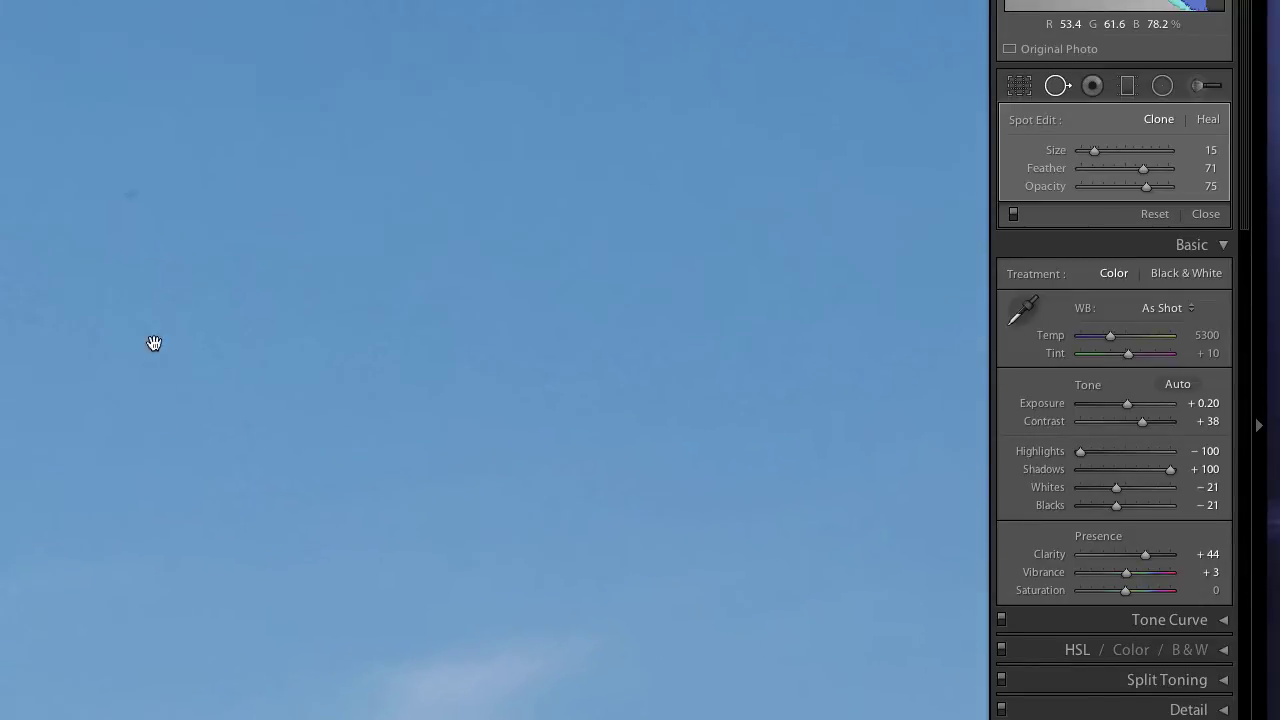
drag(151, 360, 169, 543)
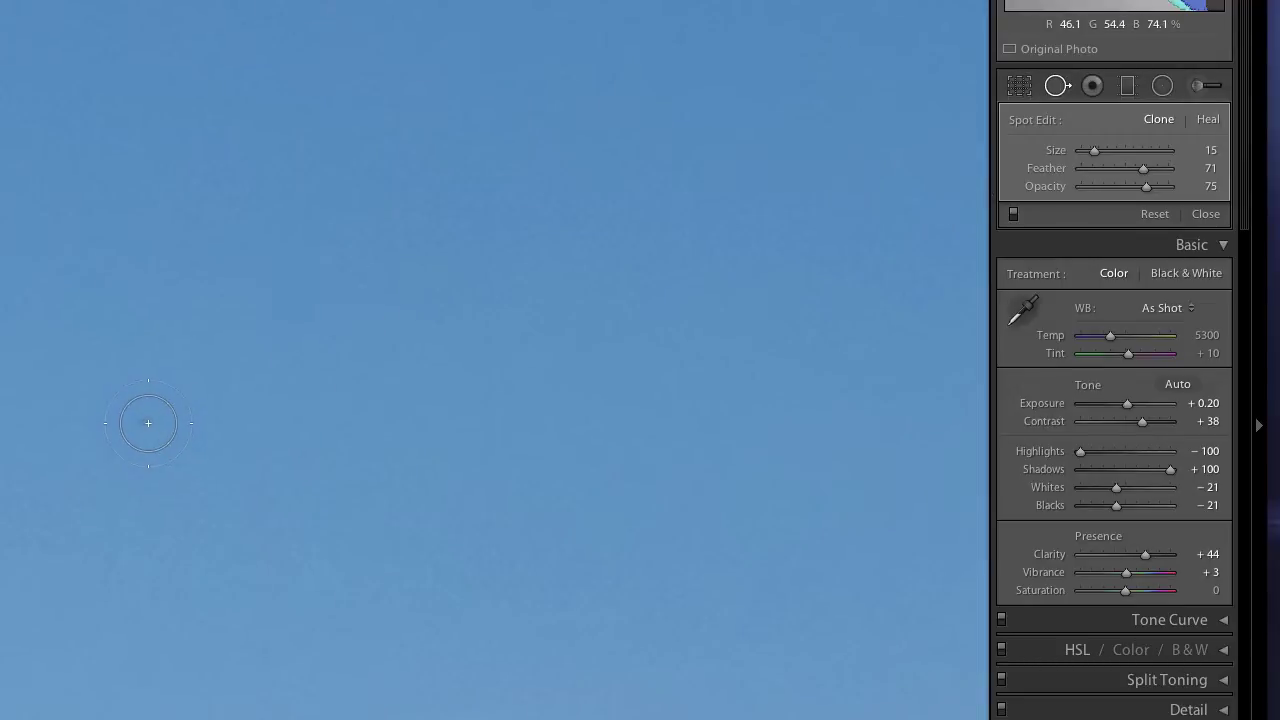
click(148, 423)
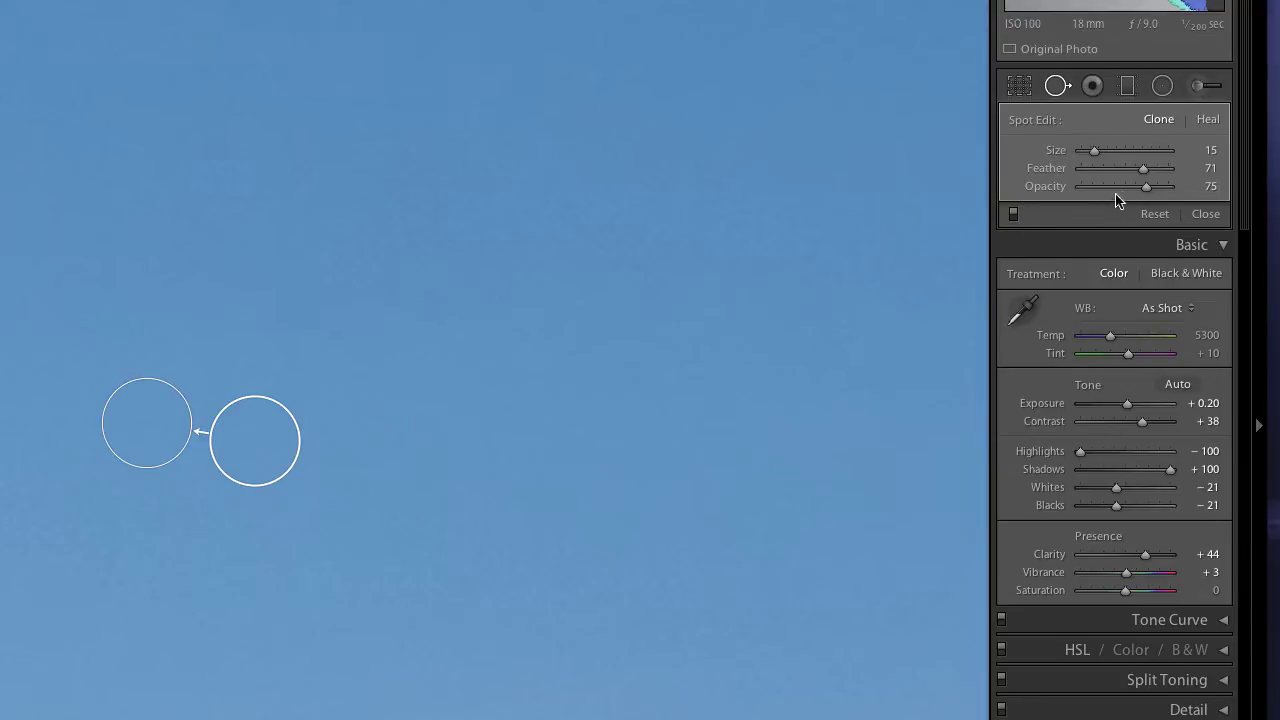
Step: Try an opacity of 32 on the second clone spot and set it to 100
mouse_move(1146, 188)
mouse_down()
mouse_move(1094, 200)
mouse_move(1174, 200)
mouse_up()
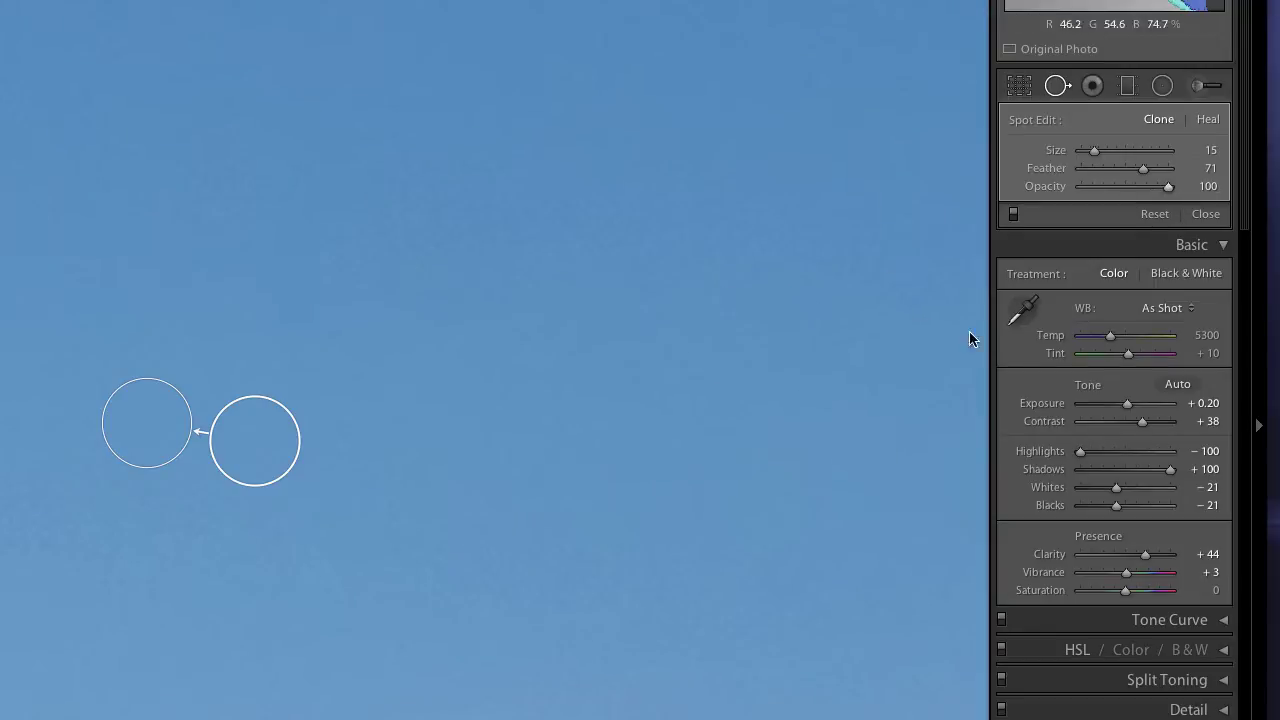
click(1108, 188)
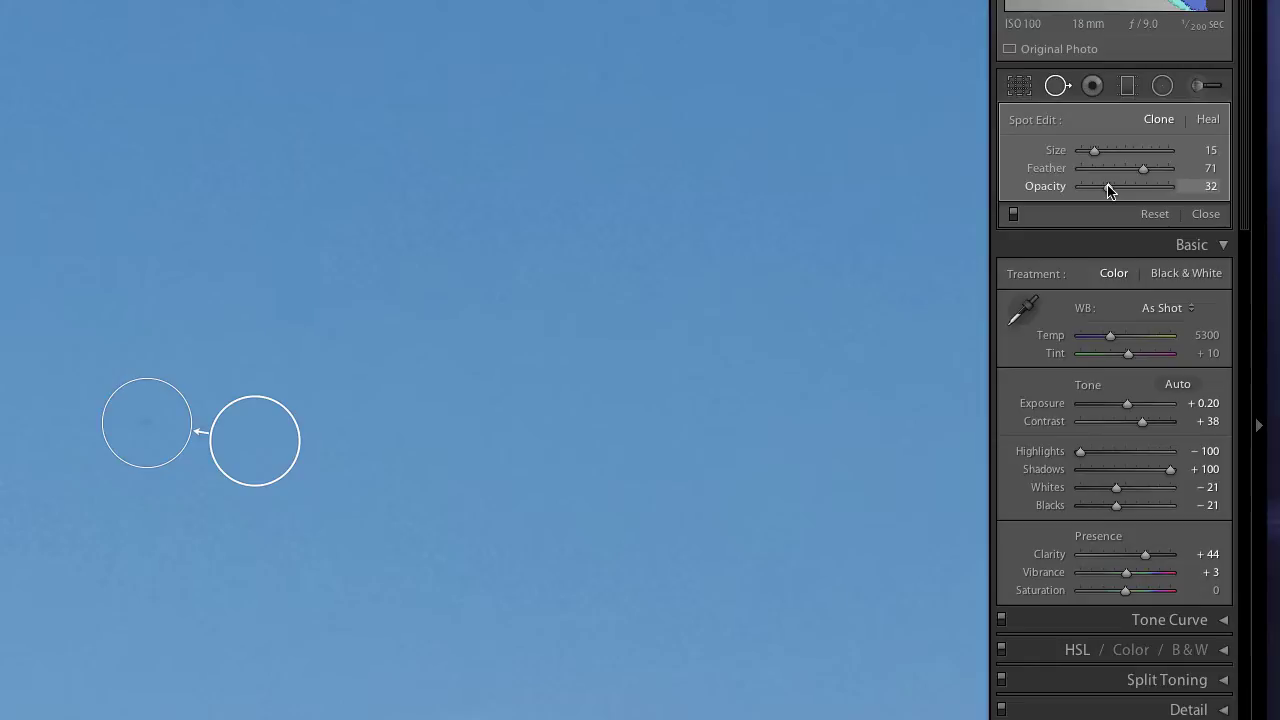
drag(1108, 190, 1183, 163)
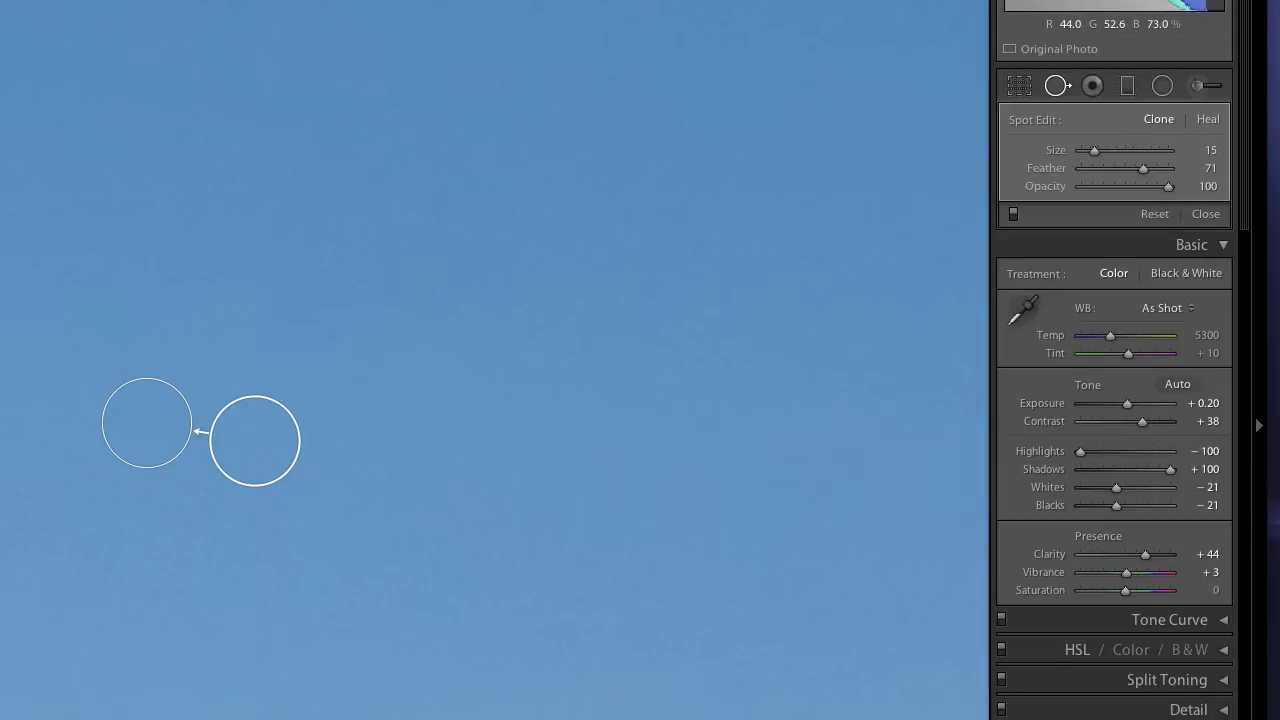
Step: Clone out the small dark dust spot in the upper sky with size 15, feather 71 and opacity 100
drag(0, 356, 824, 593)
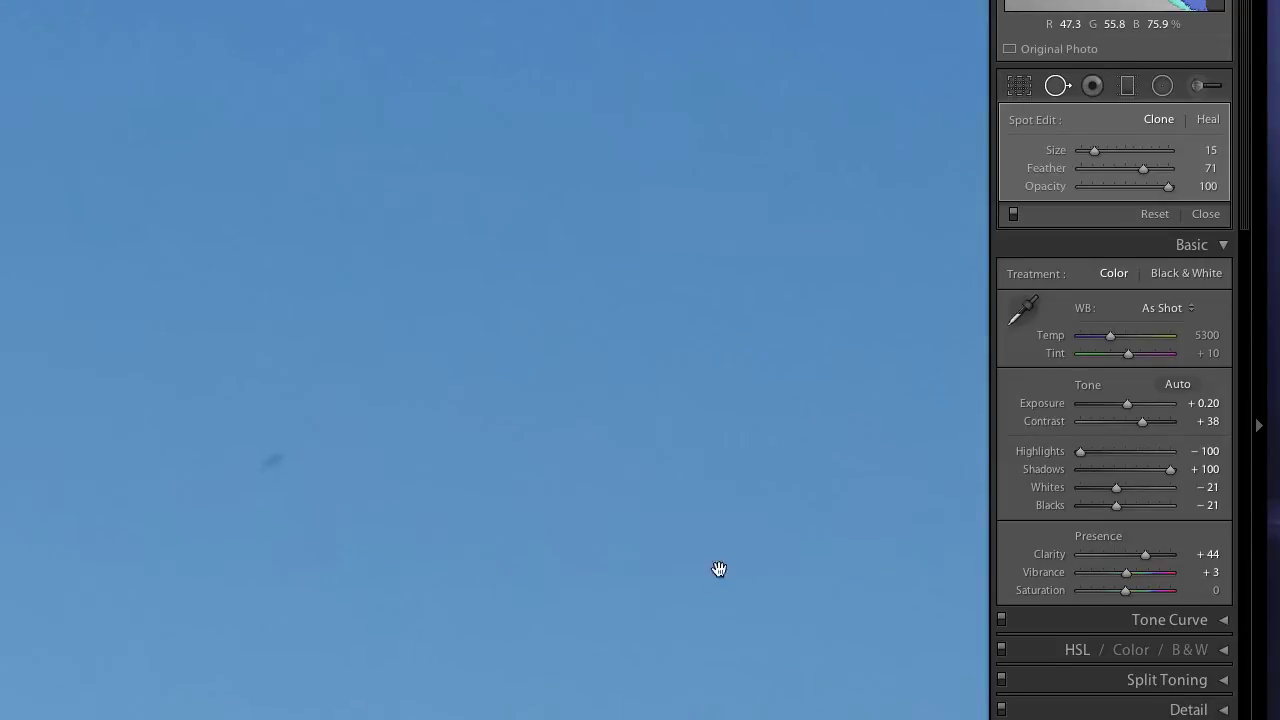
click(271, 461)
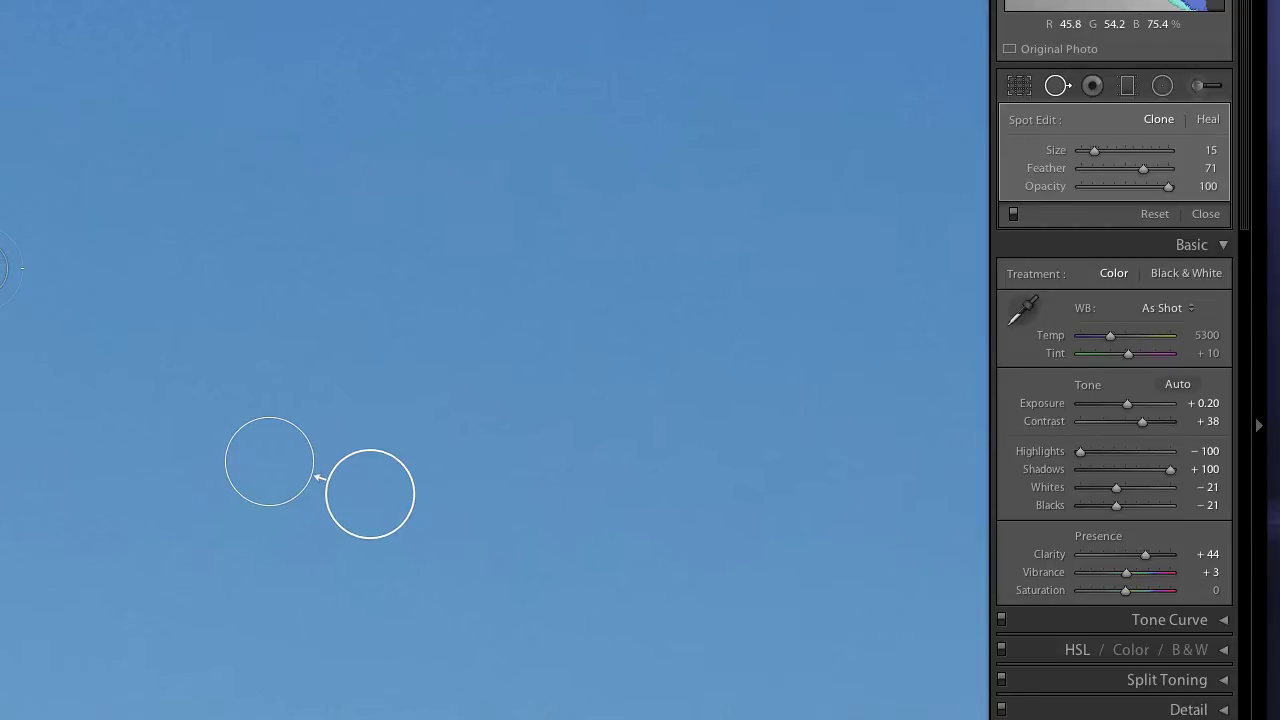
key(super+minus)
key(super+minus)
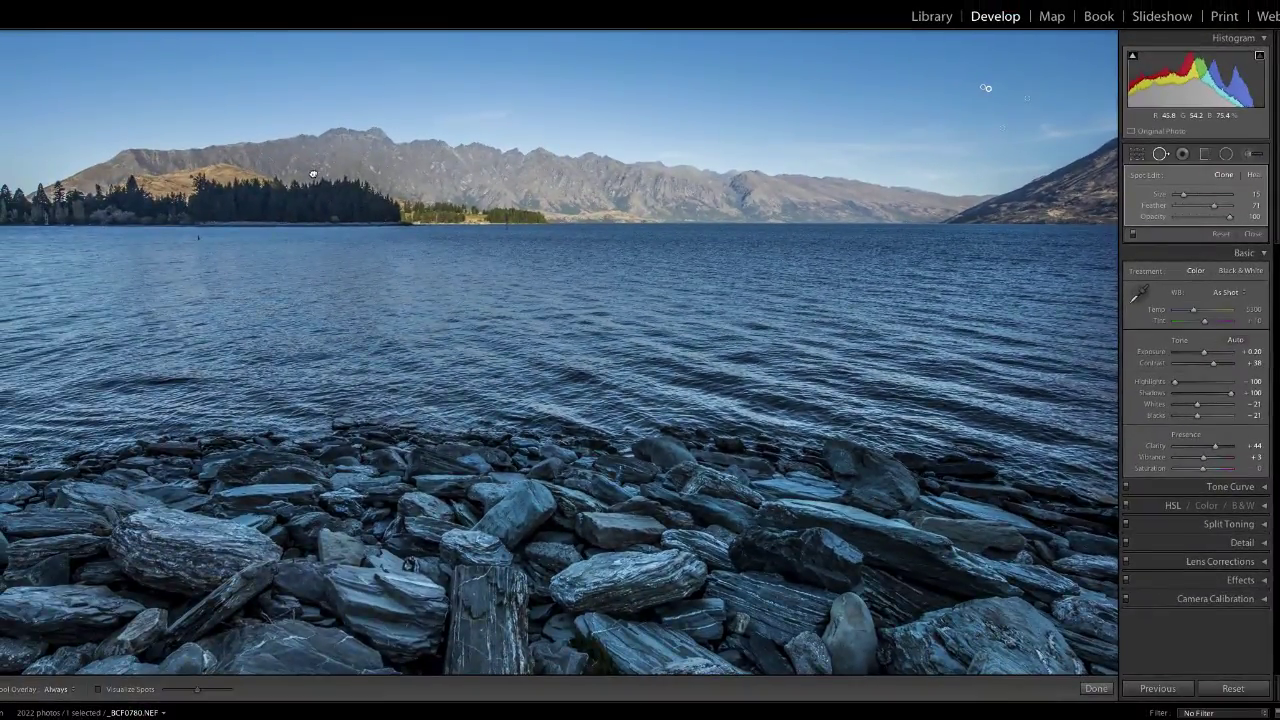
Step: Examine the water and the upper sky up close for remaining dust spots and recheck the existing clone spots
drag(313, 174, 220, 387)
key(z)
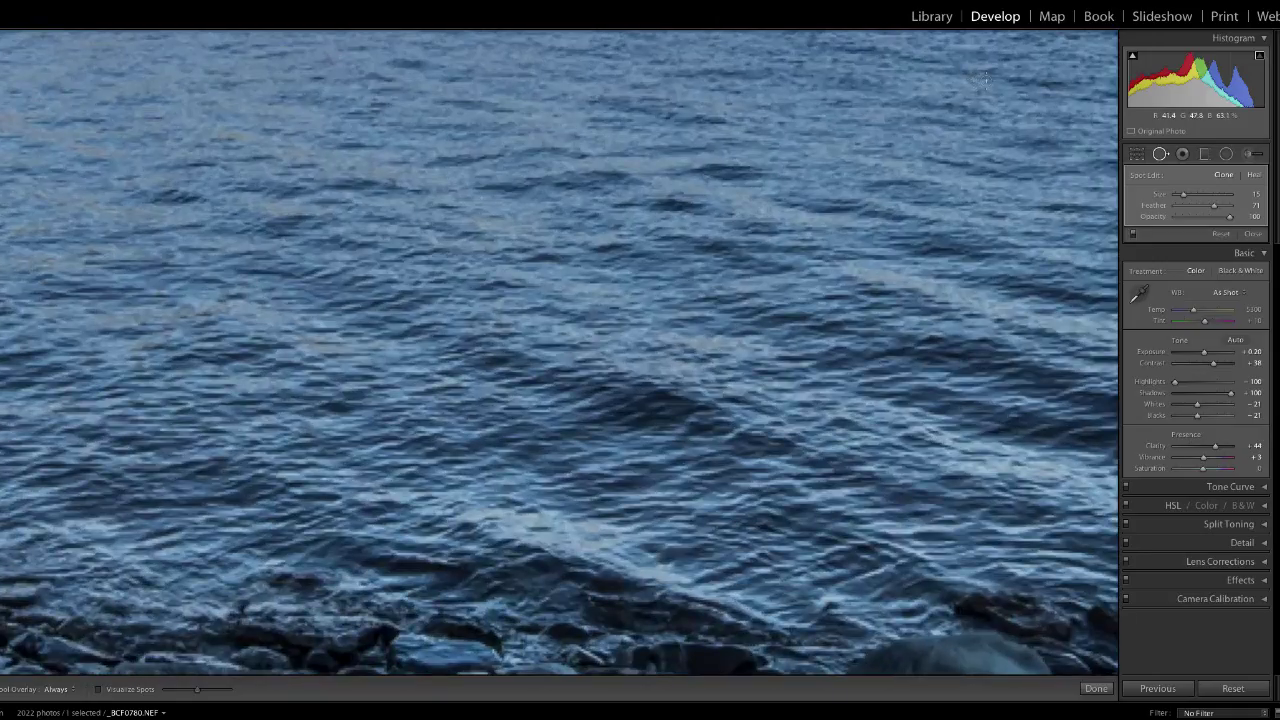
drag(1080, 50, 705, 385)
drag(926, 113, 545, 485)
drag(854, 217, 377, 456)
drag(961, 110, 660, 276)
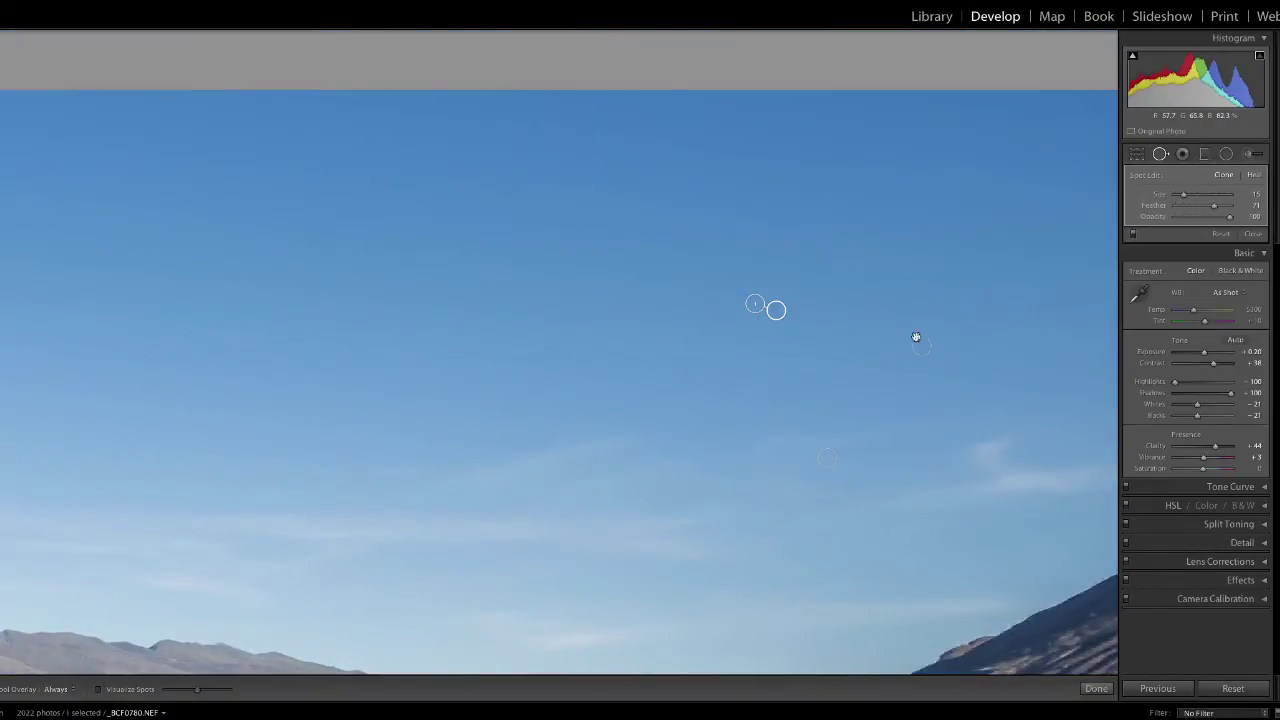
drag(917, 339, 596, 452)
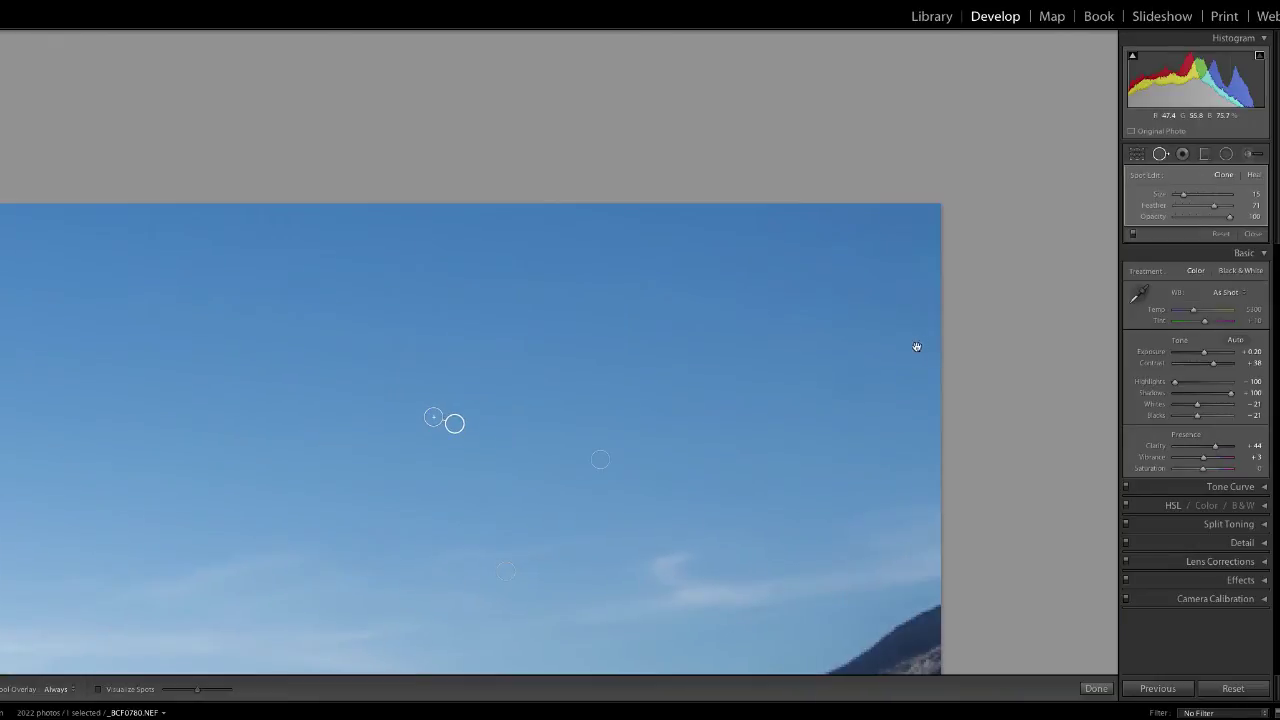
click(600, 461)
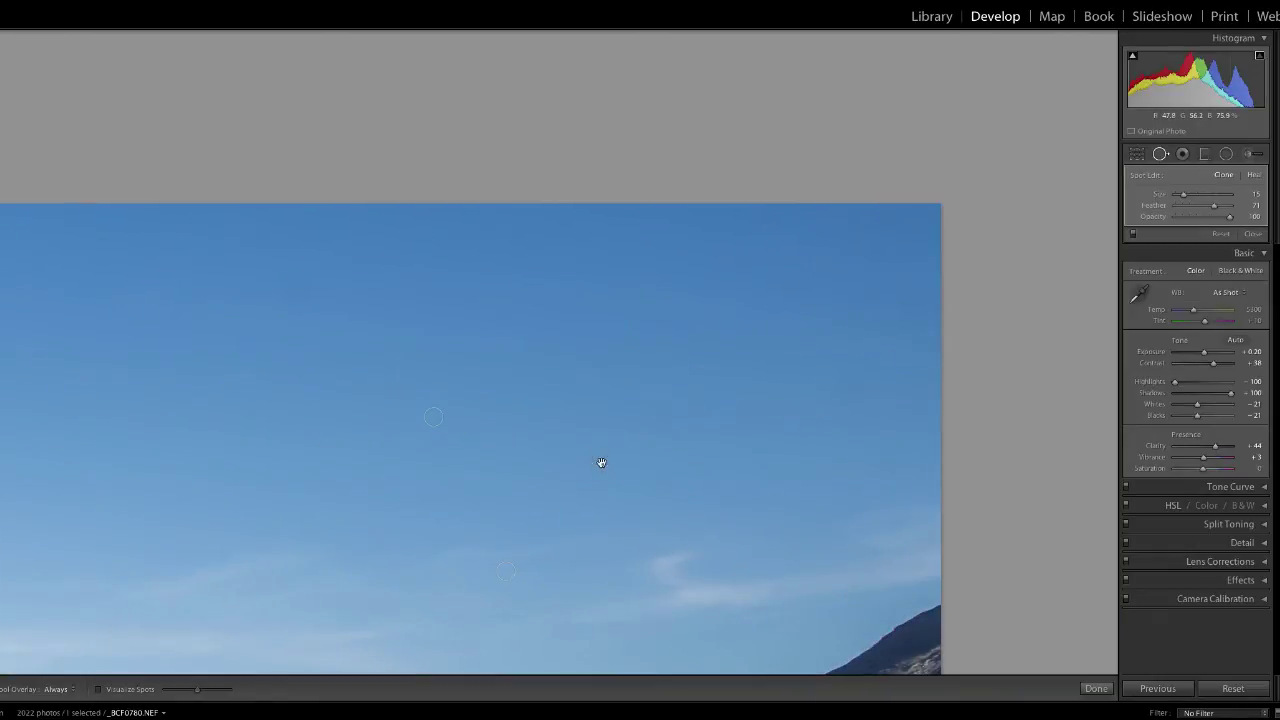
click(505, 571)
Step: Clone out the small dust spot in the pale sky just above the low distant ridge, at size 15, feather 71 and opacity 100
drag(358, 447, 723, 326)
drag(482, 348, 396, 180)
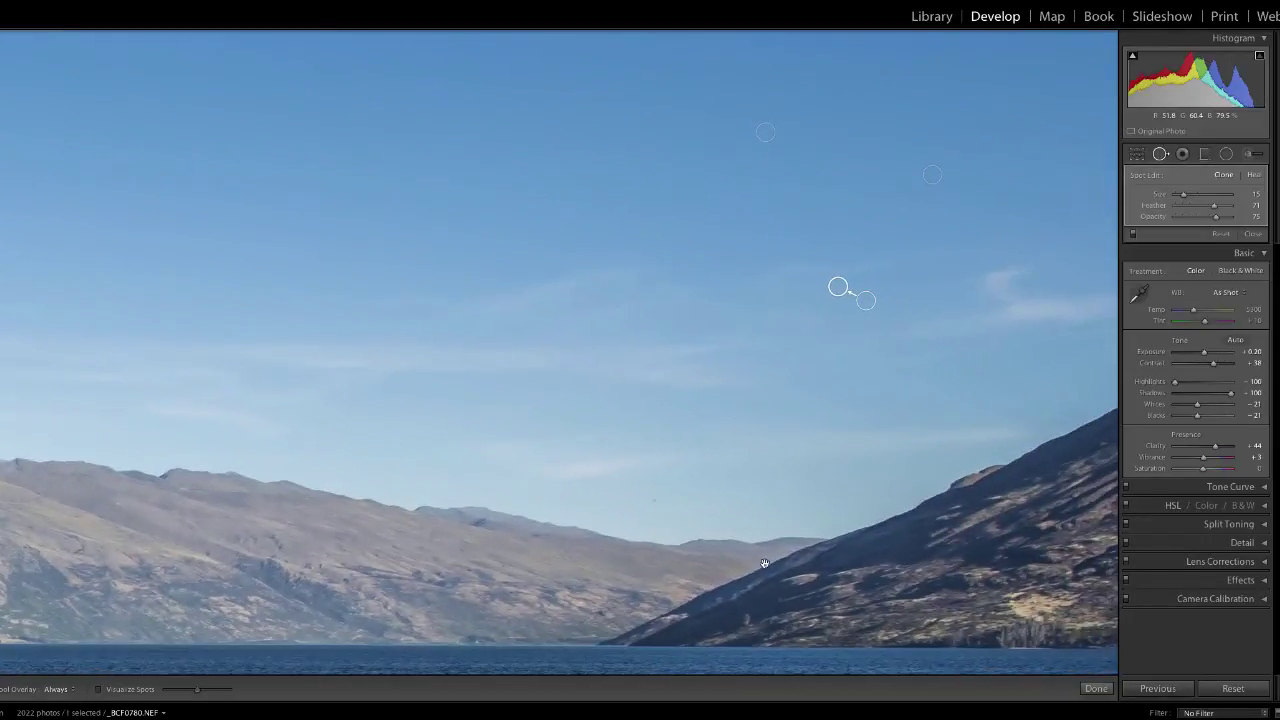
drag(777, 581, 723, 509)
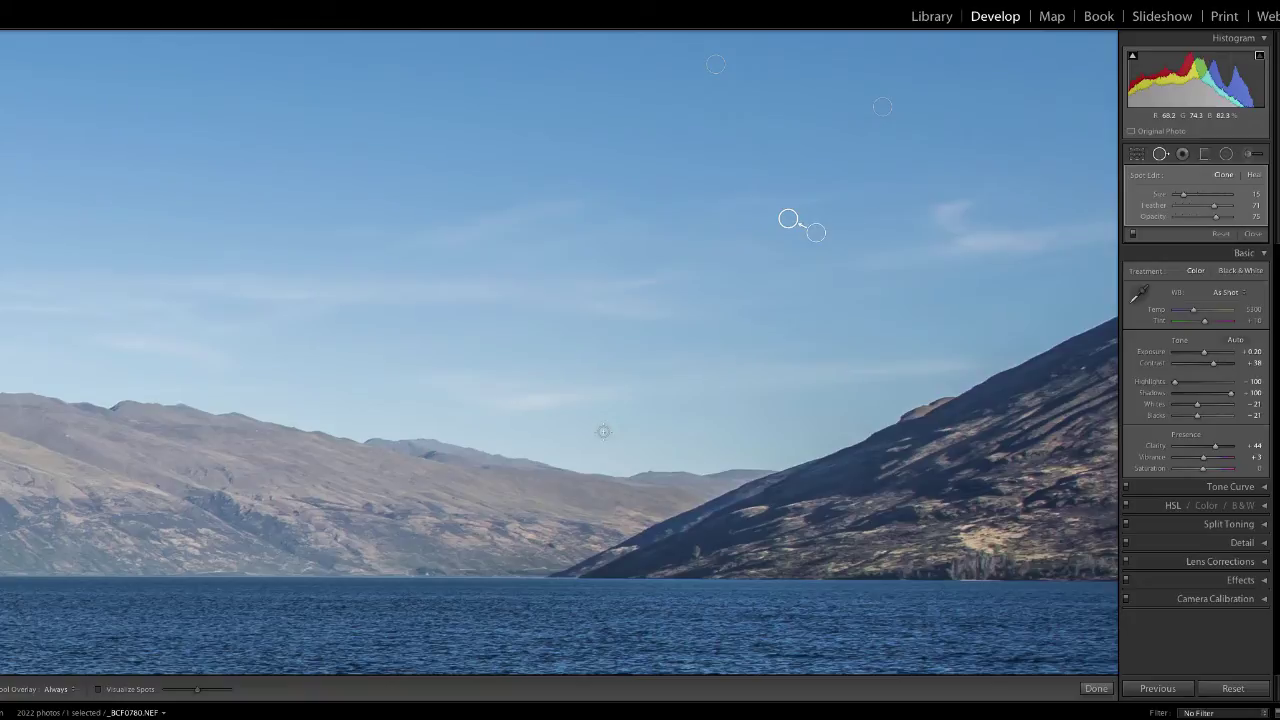
key(ctrl+=)
click(708, 567)
click(707, 567)
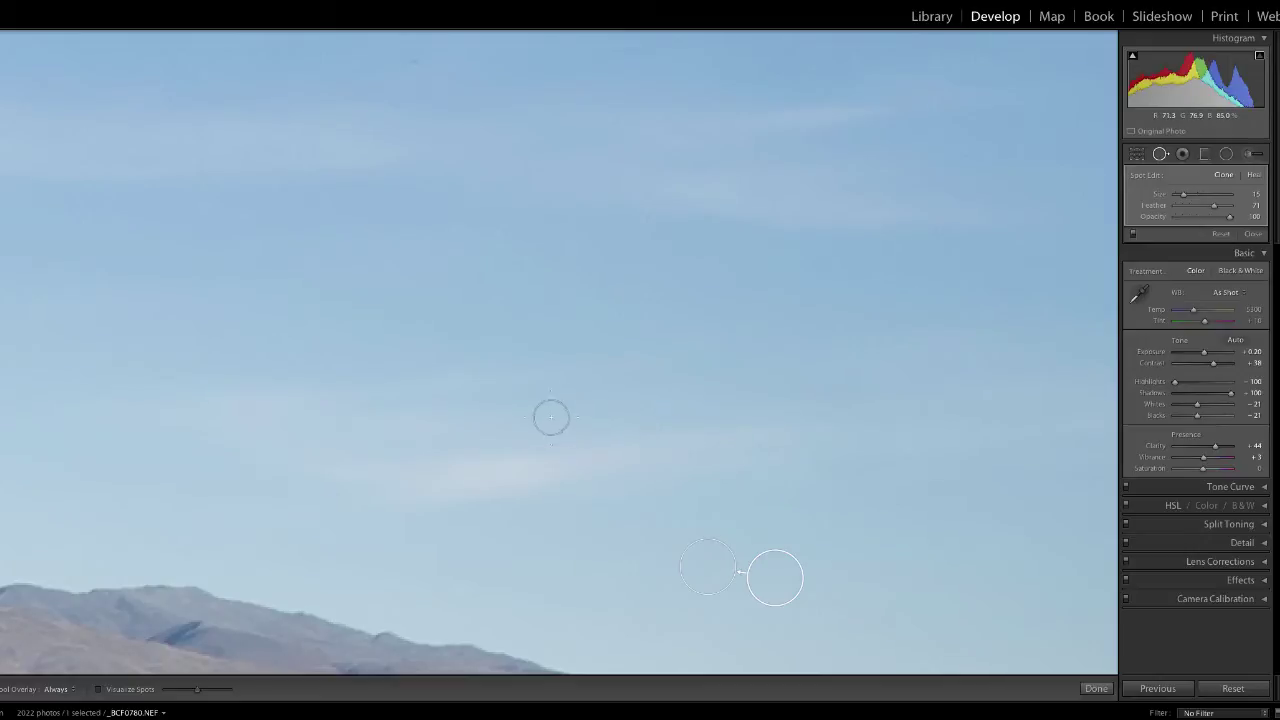
Step: Check the sky along the mountains and clone out the dust spot above the central range with size 15, feather 71 and opacity 100
mouse_move(340, 328)
mouse_down()
mouse_move(644, 398)
mouse_move(766, 411)
mouse_up()
drag(226, 391, 800, 430)
drag(277, 411, 843, 534)
scroll(842, 534, down, 5)
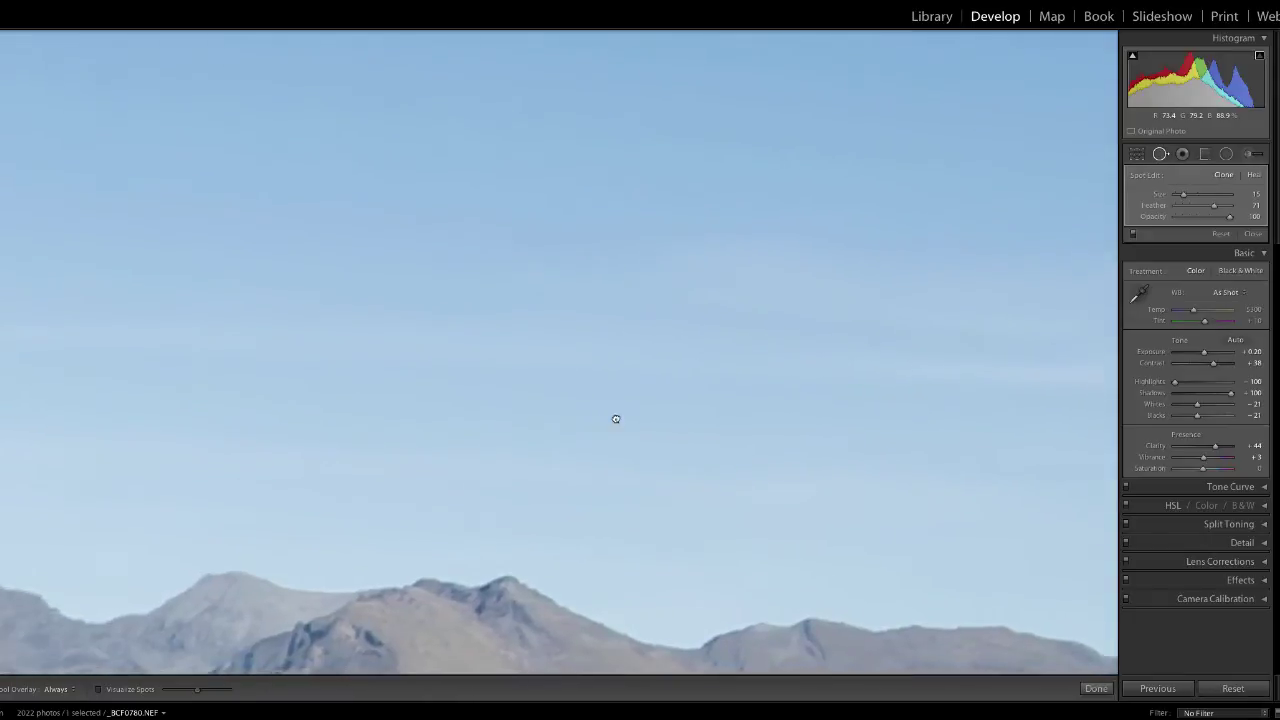
drag(633, 417, 754, 416)
drag(168, 410, 584, 415)
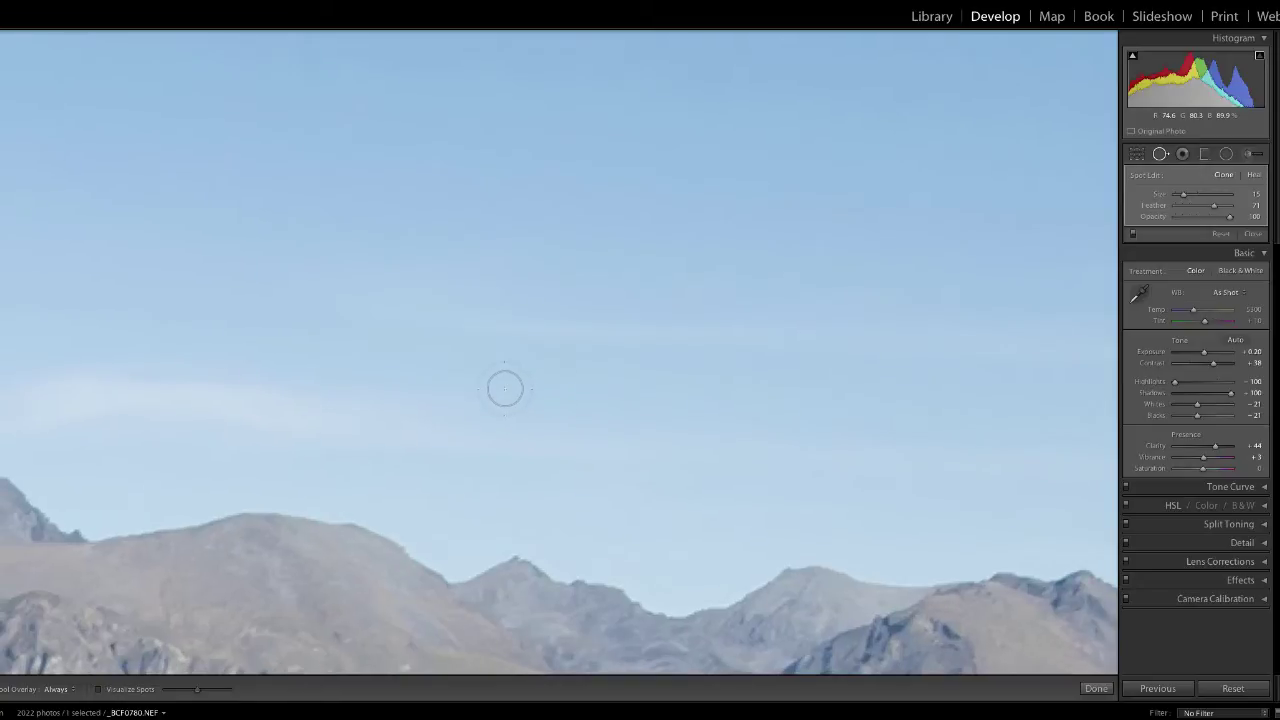
key(ctrl+minus)
key(ctrl+minus)
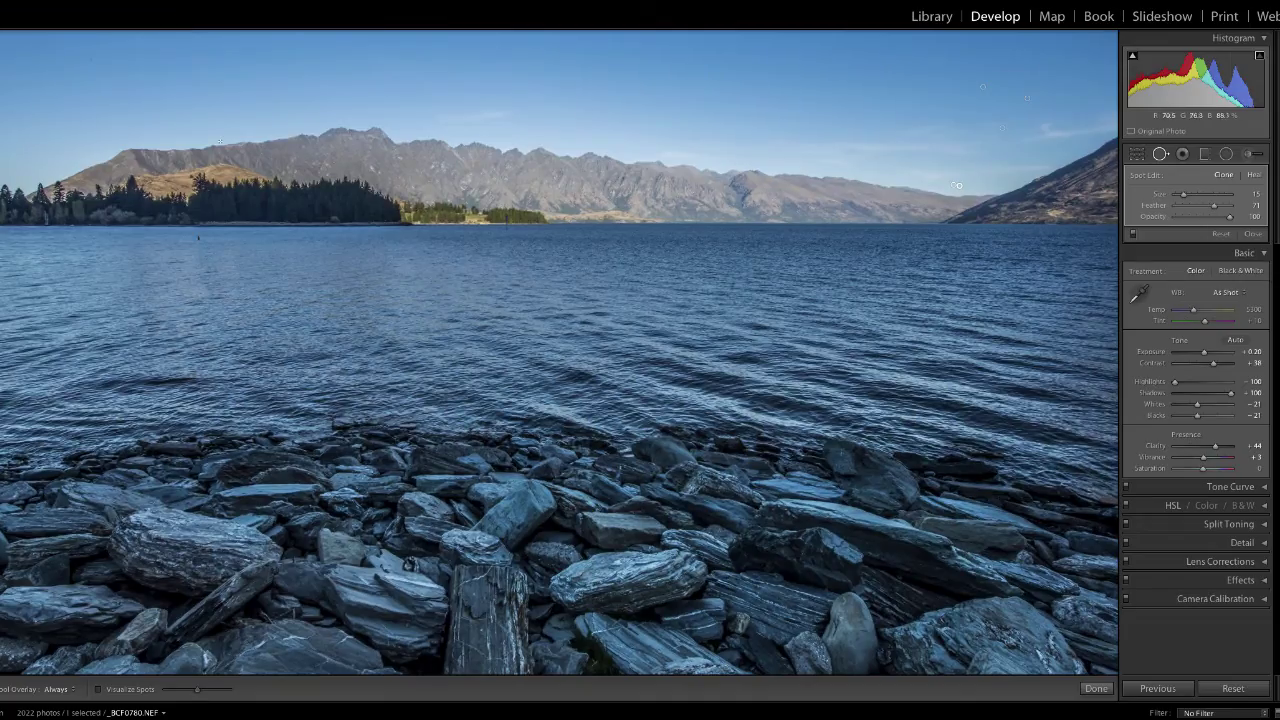
key(ctrl+plus)
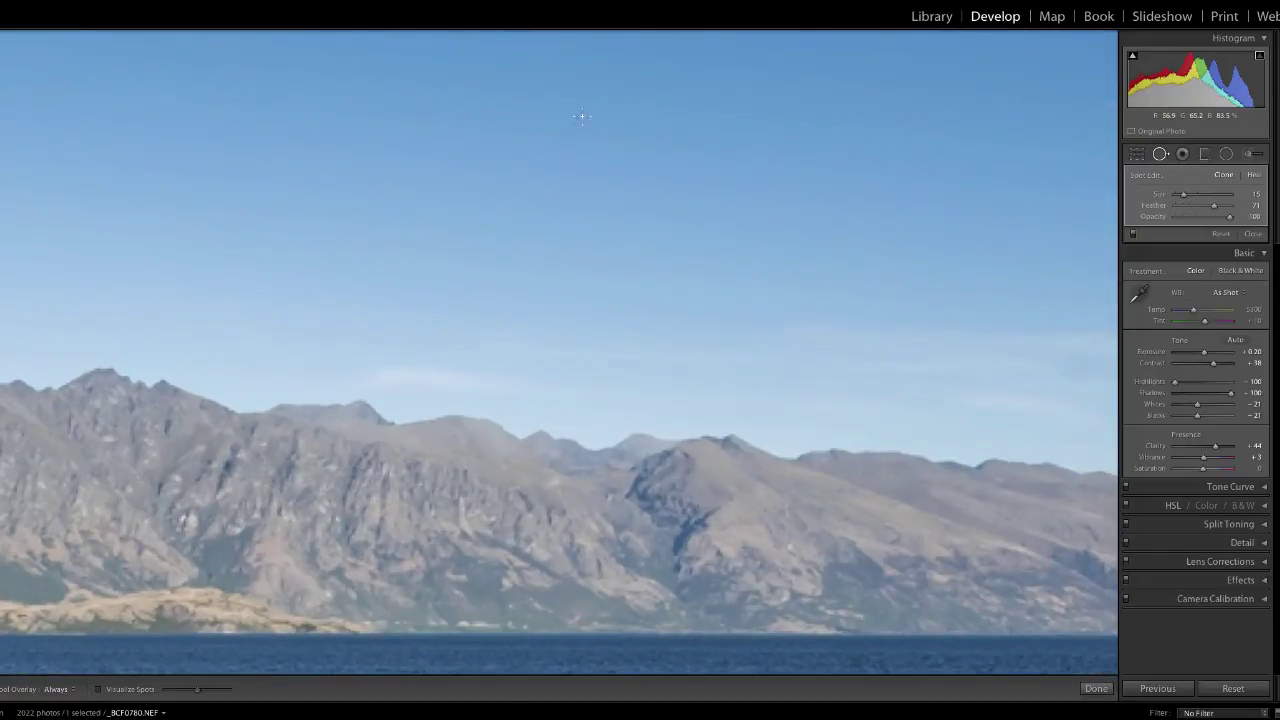
click(576, 123)
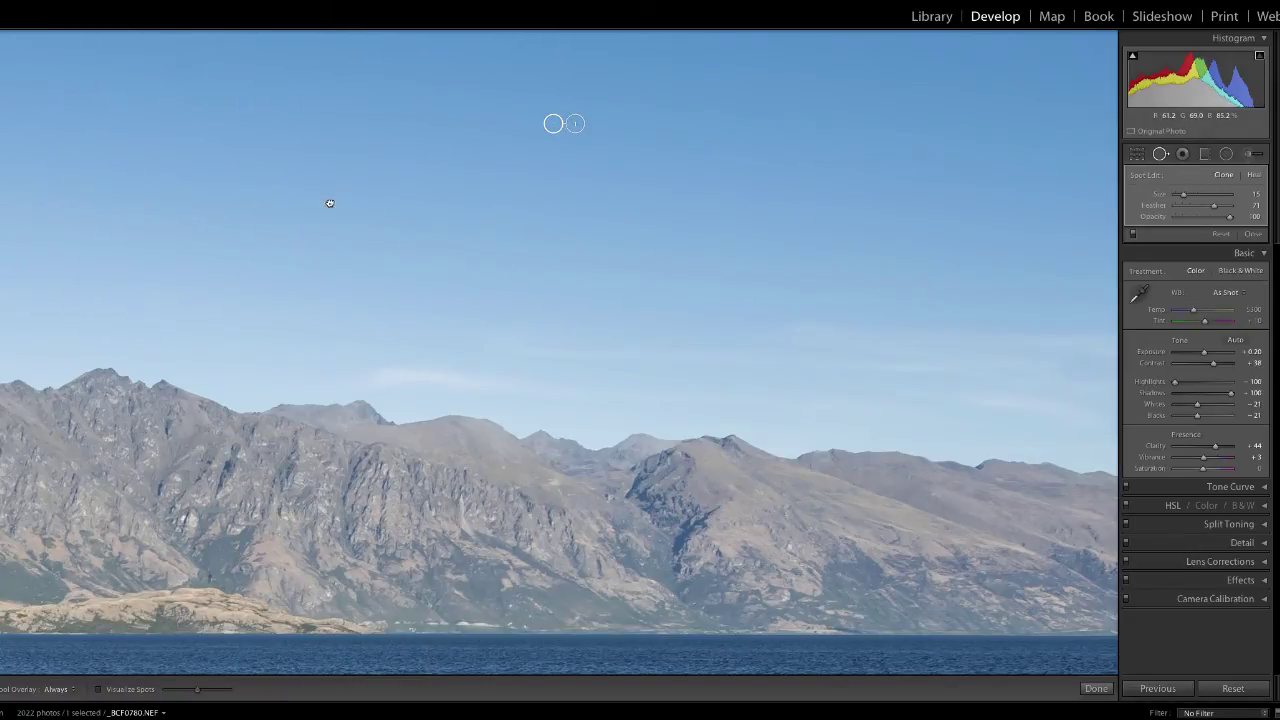
Step: Clone out the dust spot high in the sky above the tallest peaks at size 15, then close the Spot Removal tool
drag(329, 203, 929, 457)
drag(361, 358, 631, 354)
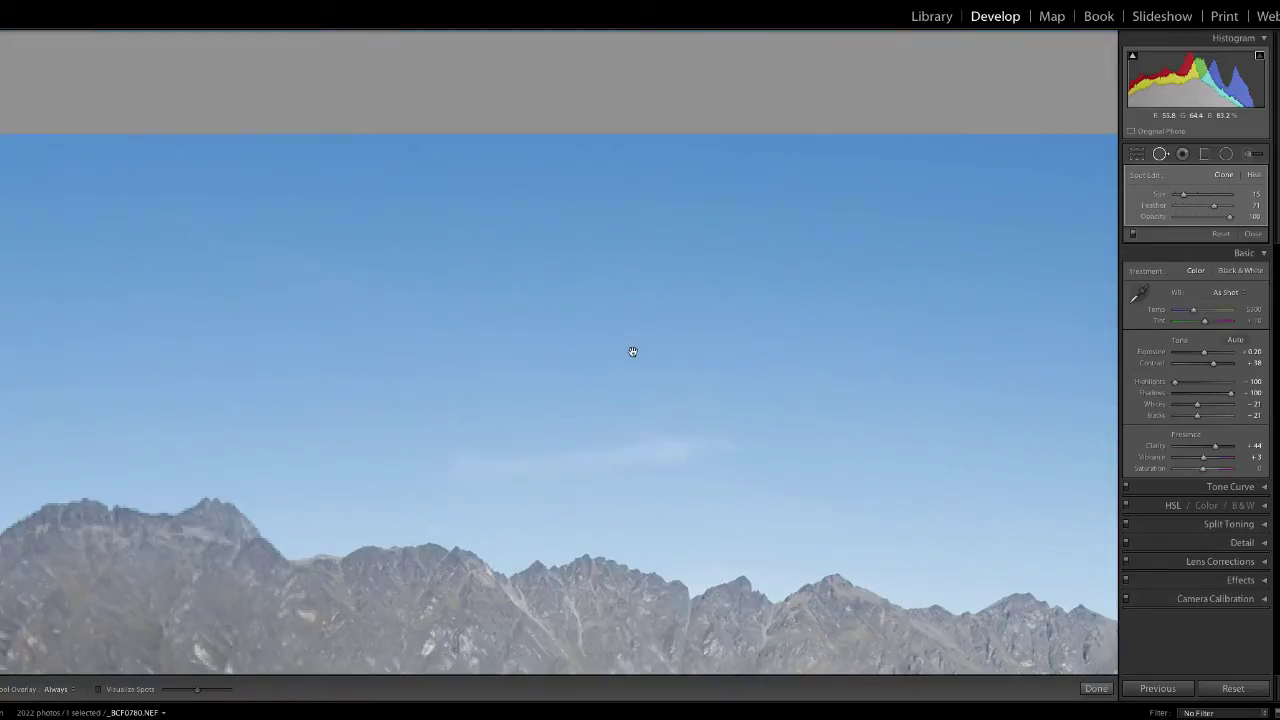
click(477, 235)
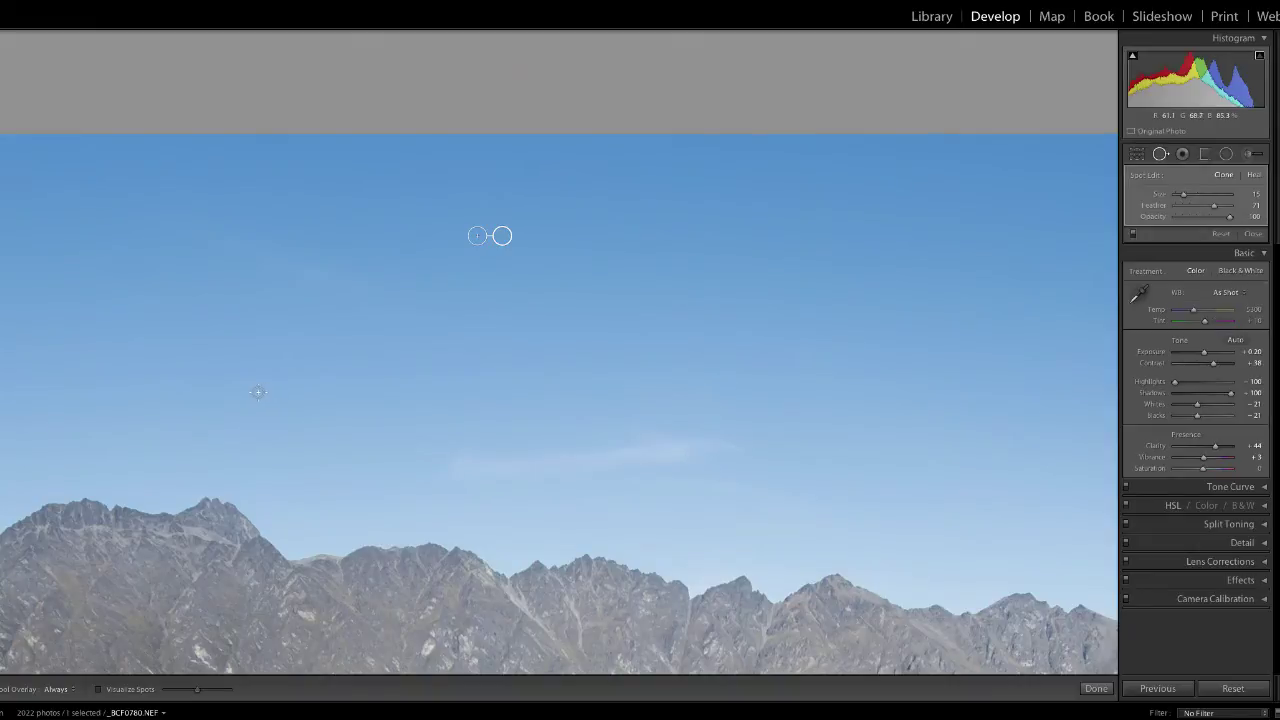
key(z)
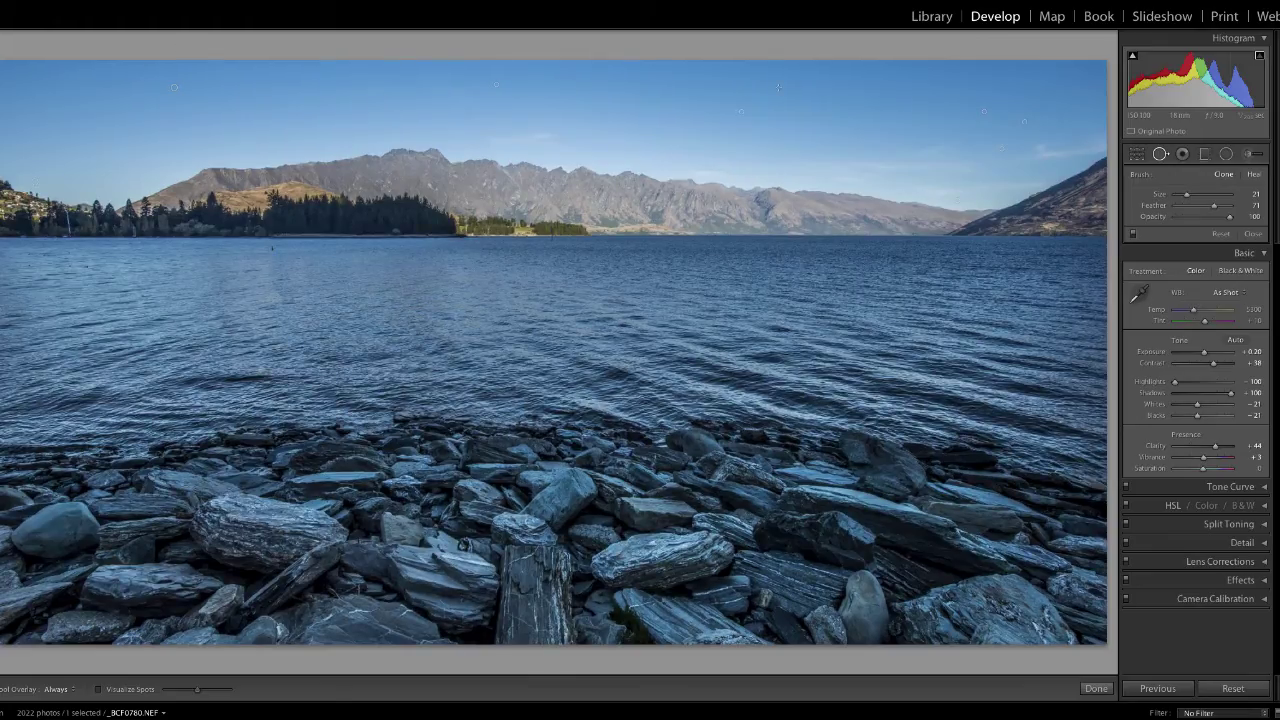
click(1160, 155)
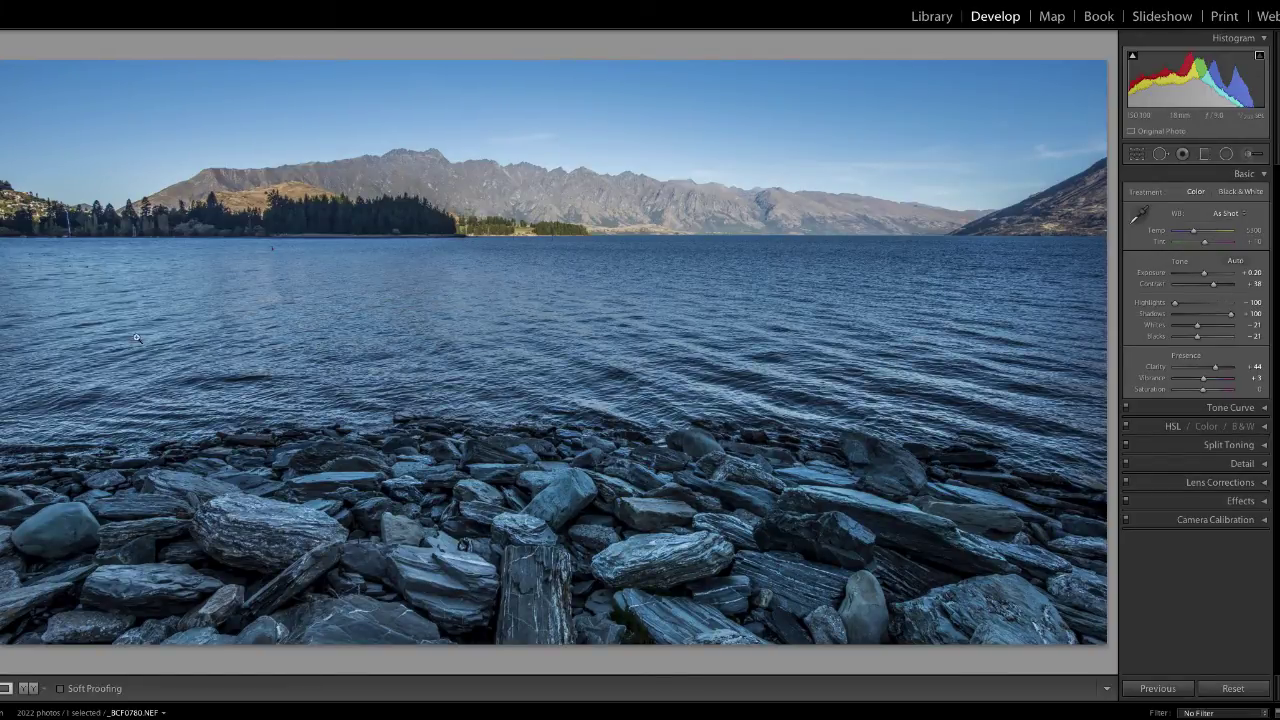
Step: Paint a clone stroke over the buoy in the lake with Spot Removal at size 21, feather 71 and opacity 100
click(270, 249)
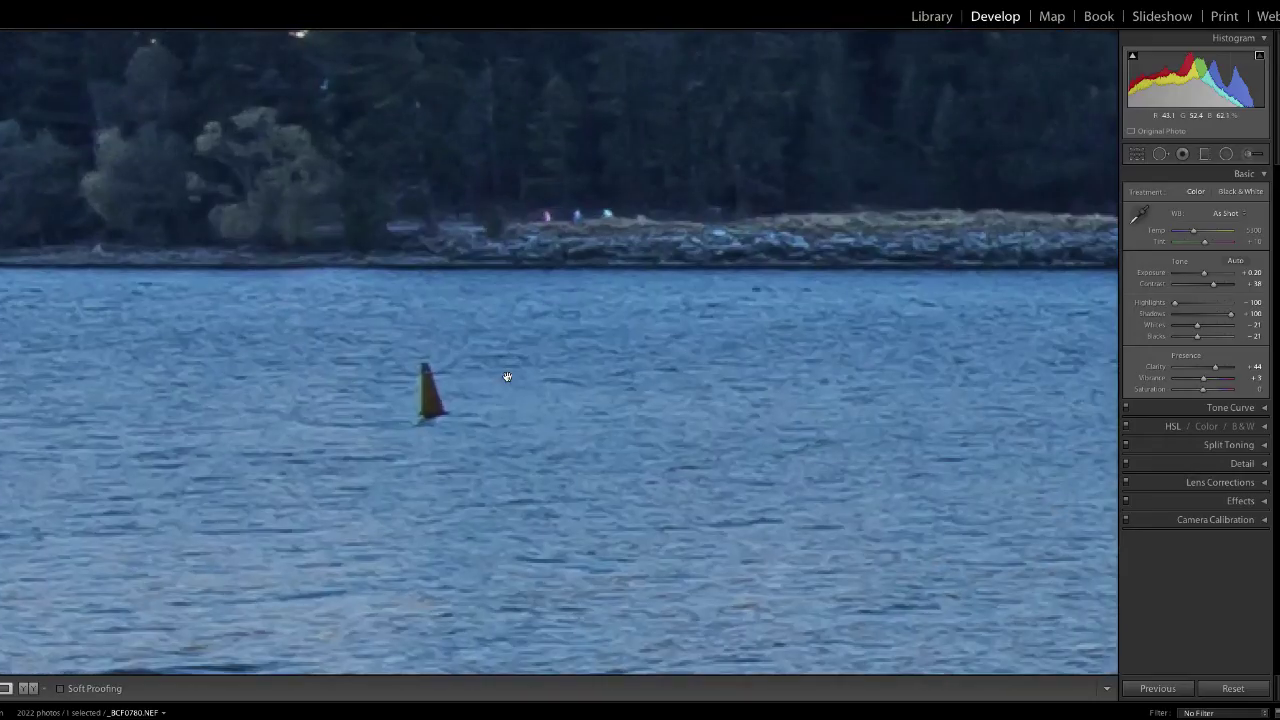
drag(484, 414, 627, 384)
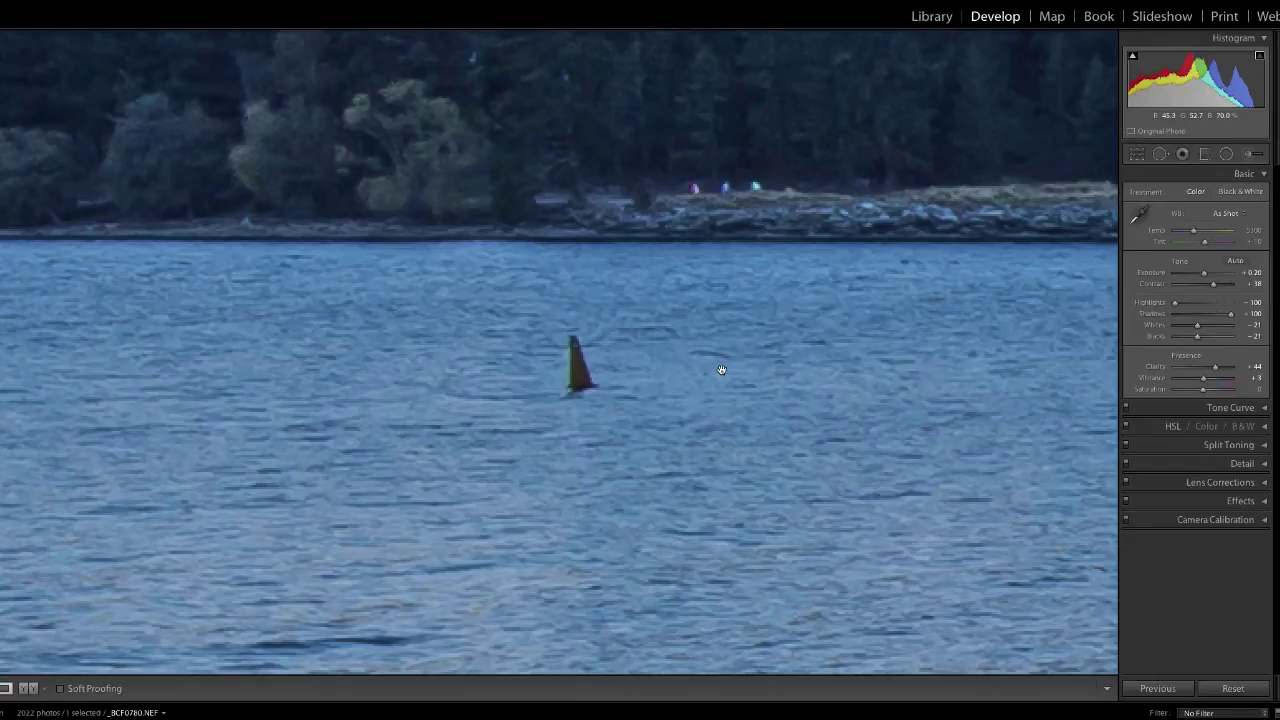
click(1160, 153)
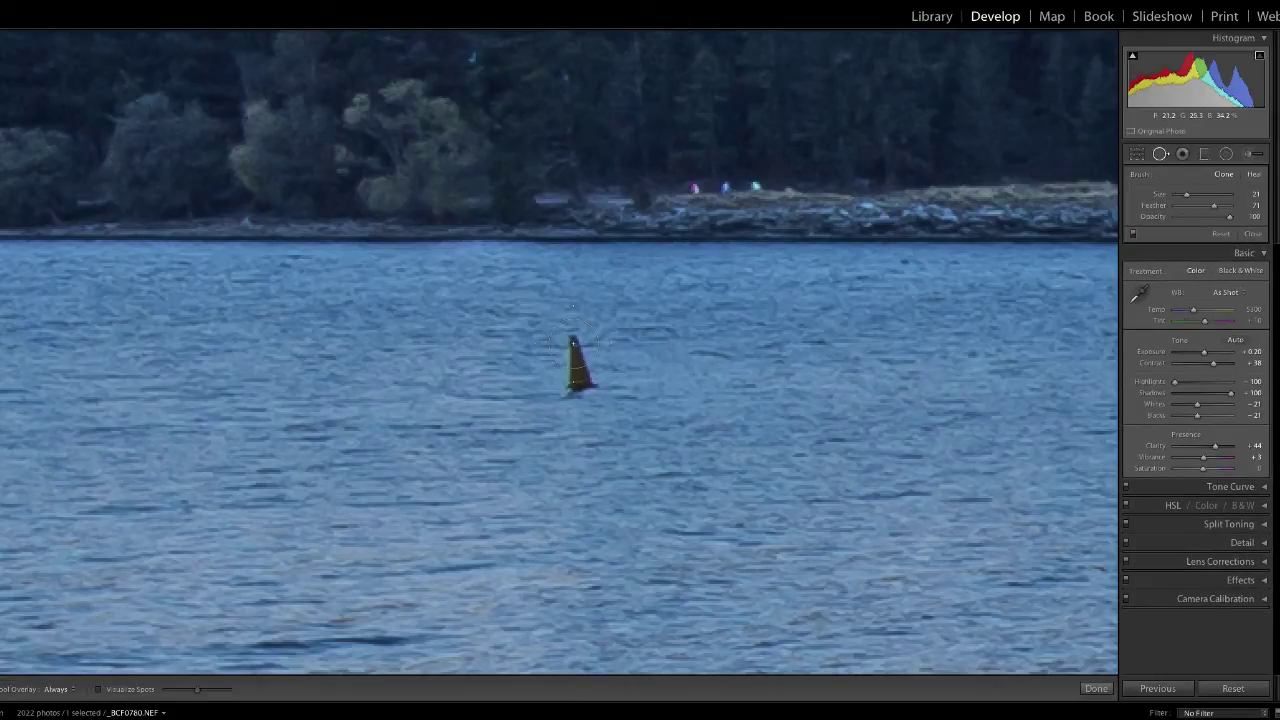
drag(572, 343, 575, 378)
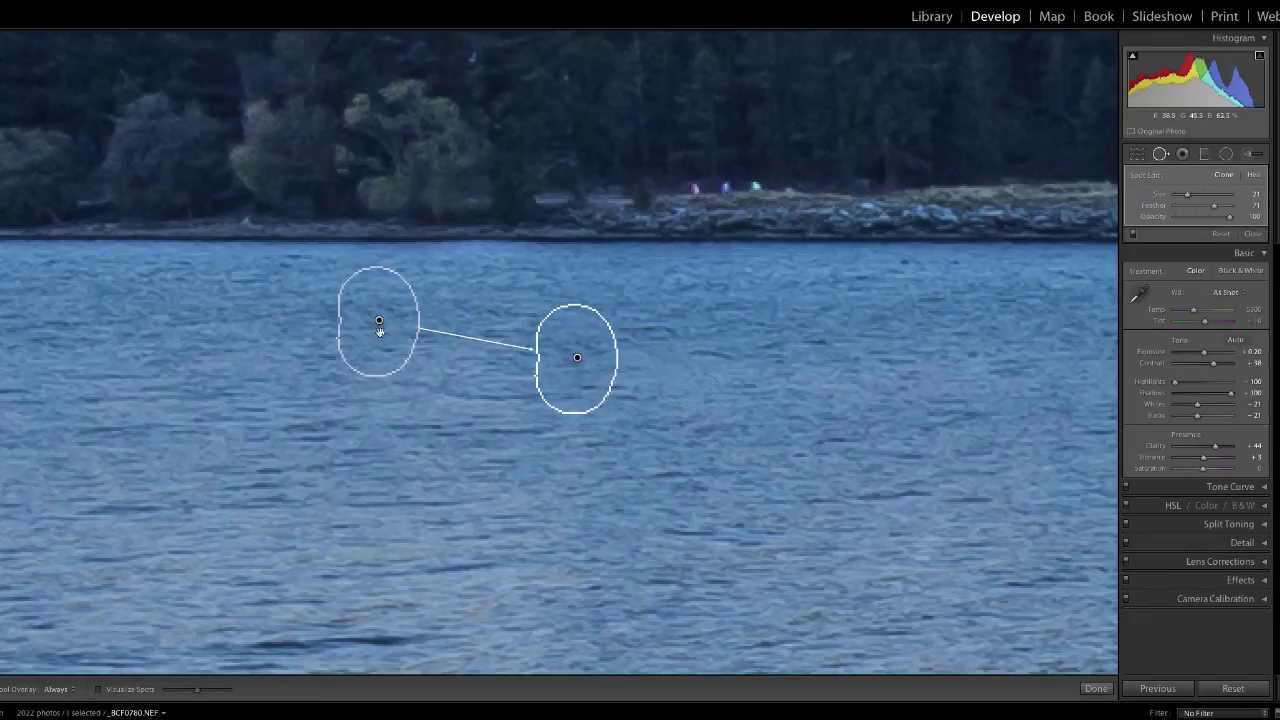
Step: Move the buoy patch's clone source slightly lower on the water, set its feather to 100 and close Spot Removal
drag(380, 321, 381, 349)
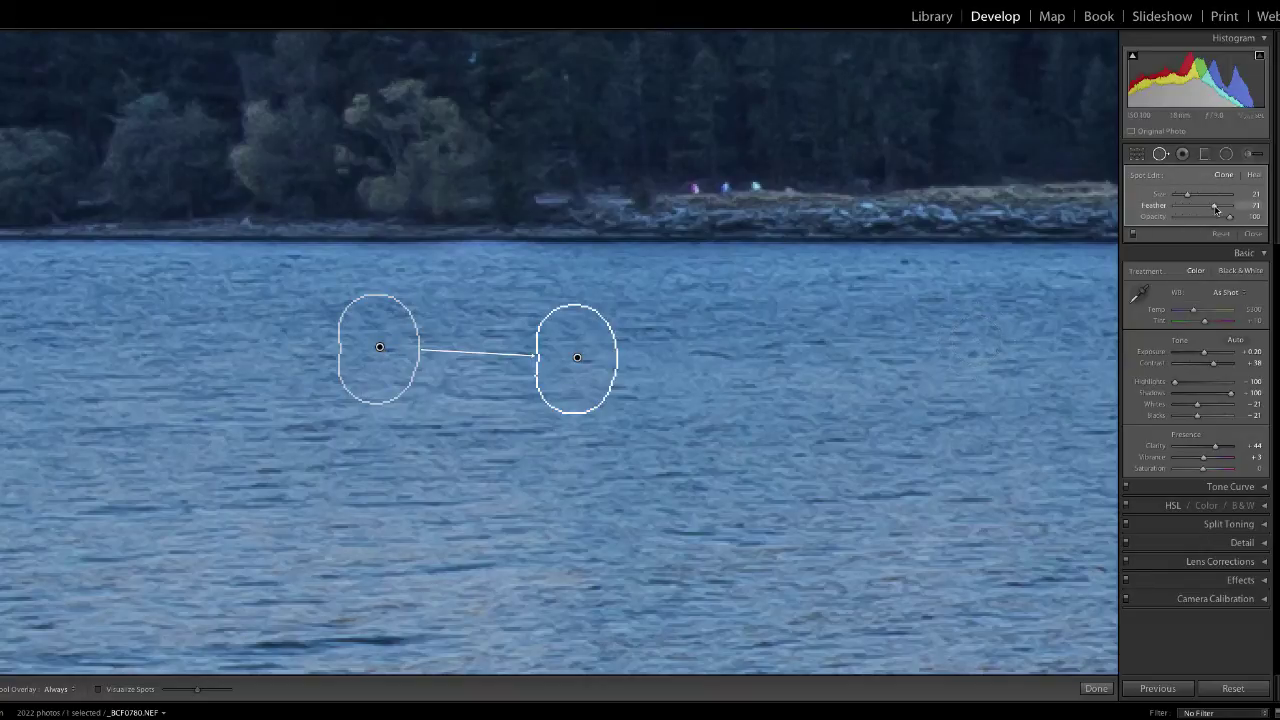
drag(1215, 208, 1231, 207)
click(1160, 154)
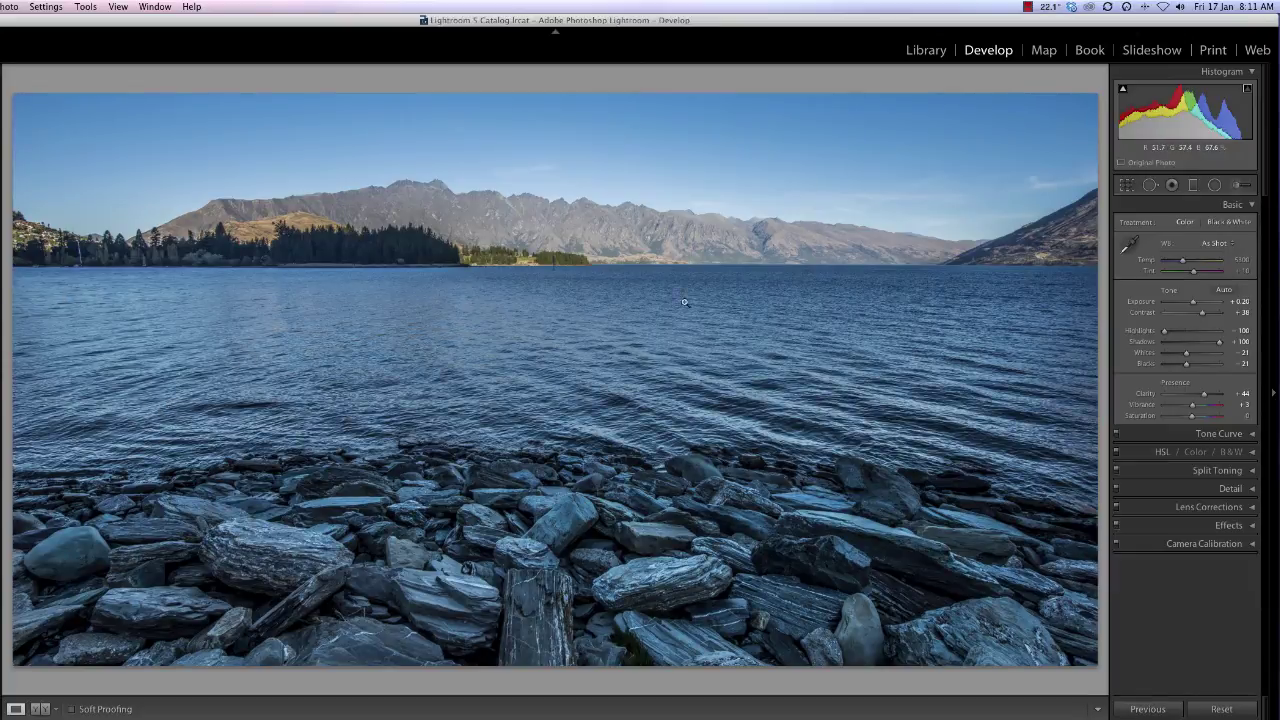
Step: Clone out the underwater end of the channel marker pole, painting from its base to the shoreline with size 8, feather 100 and opacity 100
click(555, 261)
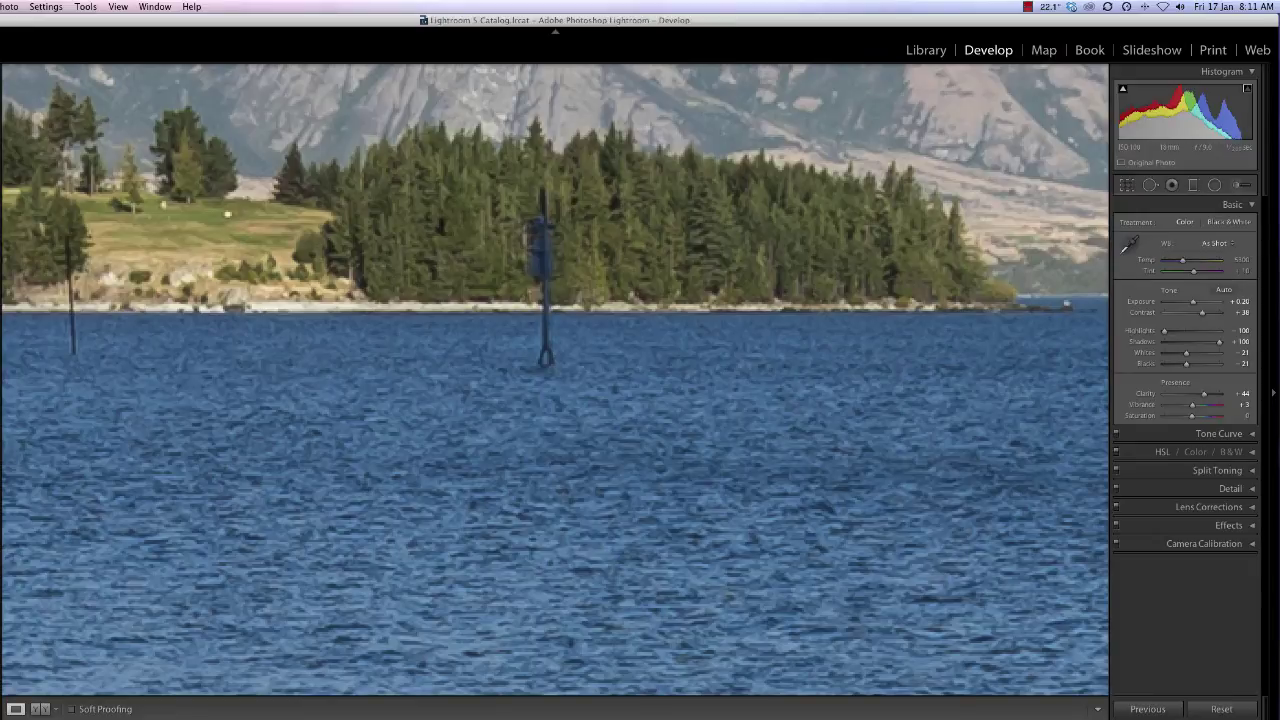
click(1150, 184)
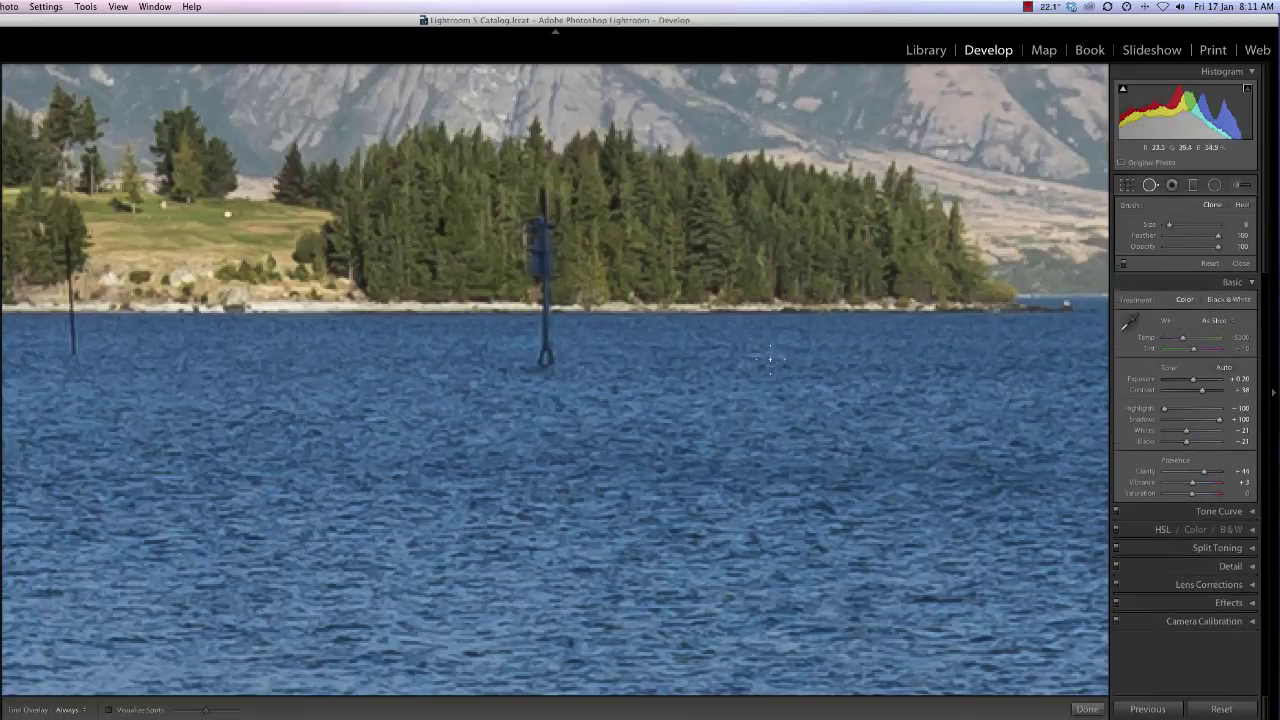
drag(540, 366, 547, 314)
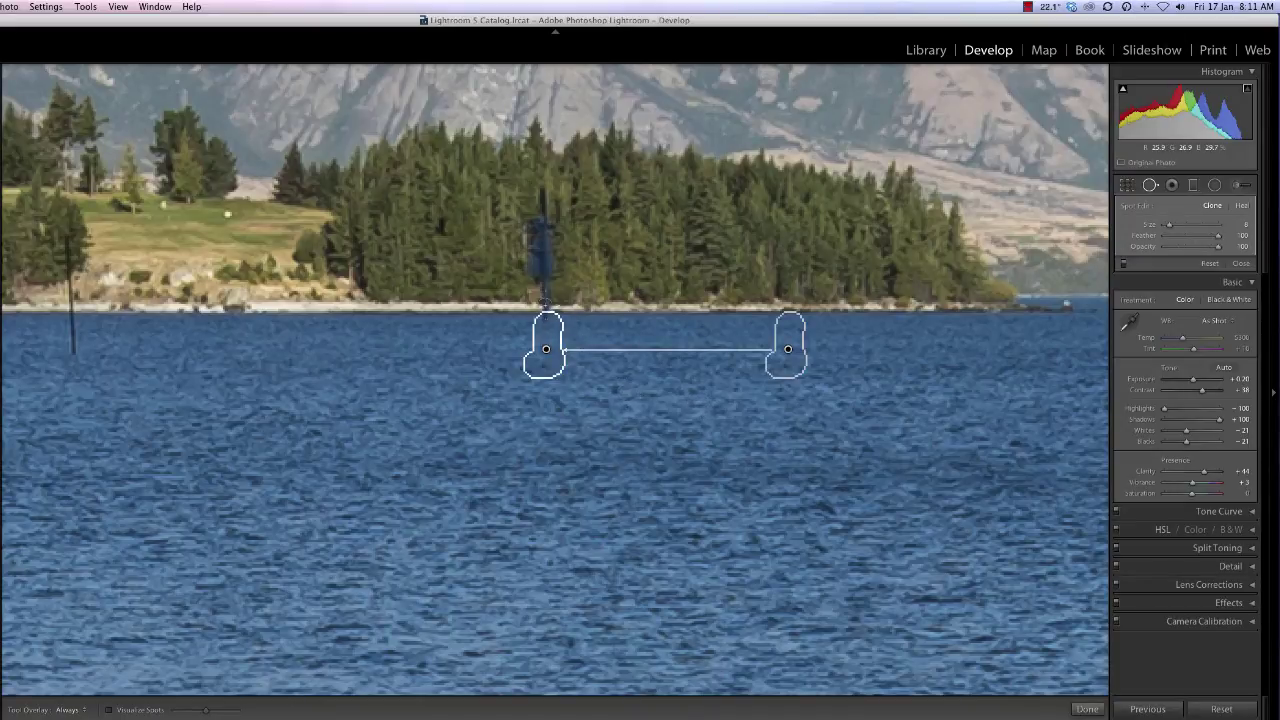
Step: Clone out the marker pole where it crosses the shoreline and along its full height in front of the trees
click(544, 305)
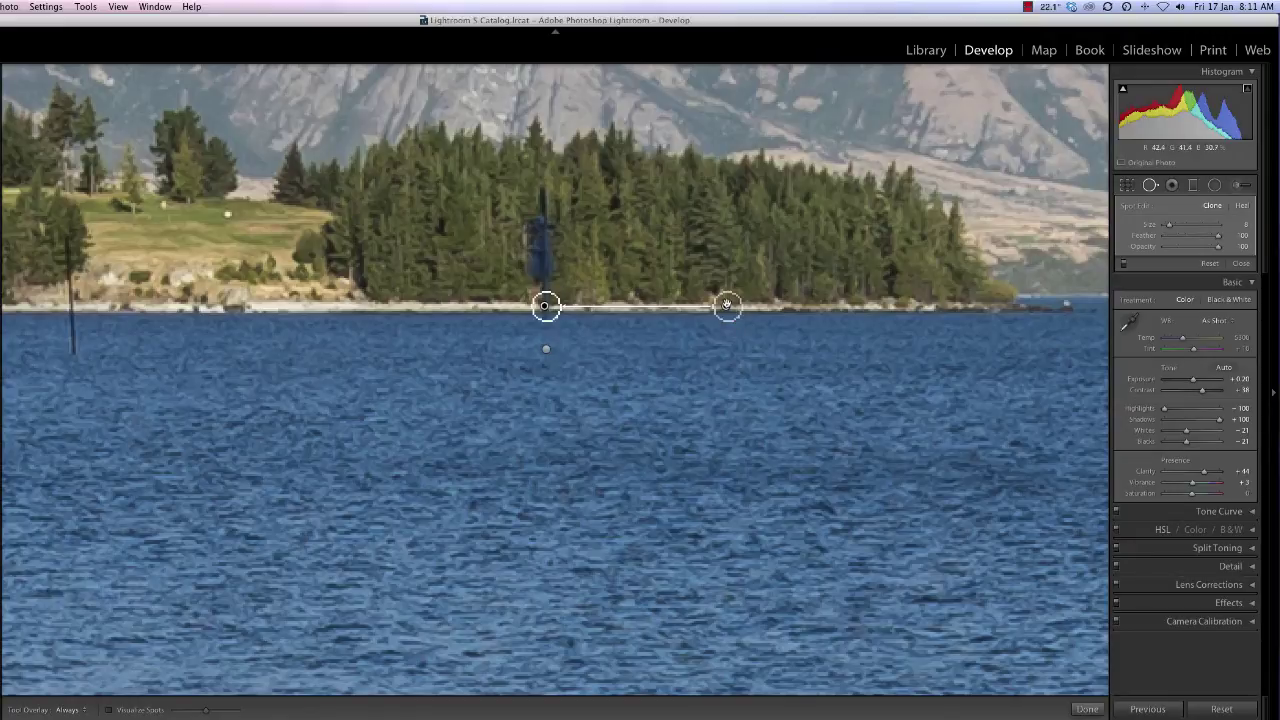
mouse_move(543, 180)
mouse_down()
mouse_move(534, 265)
mouse_move(544, 300)
mouse_up()
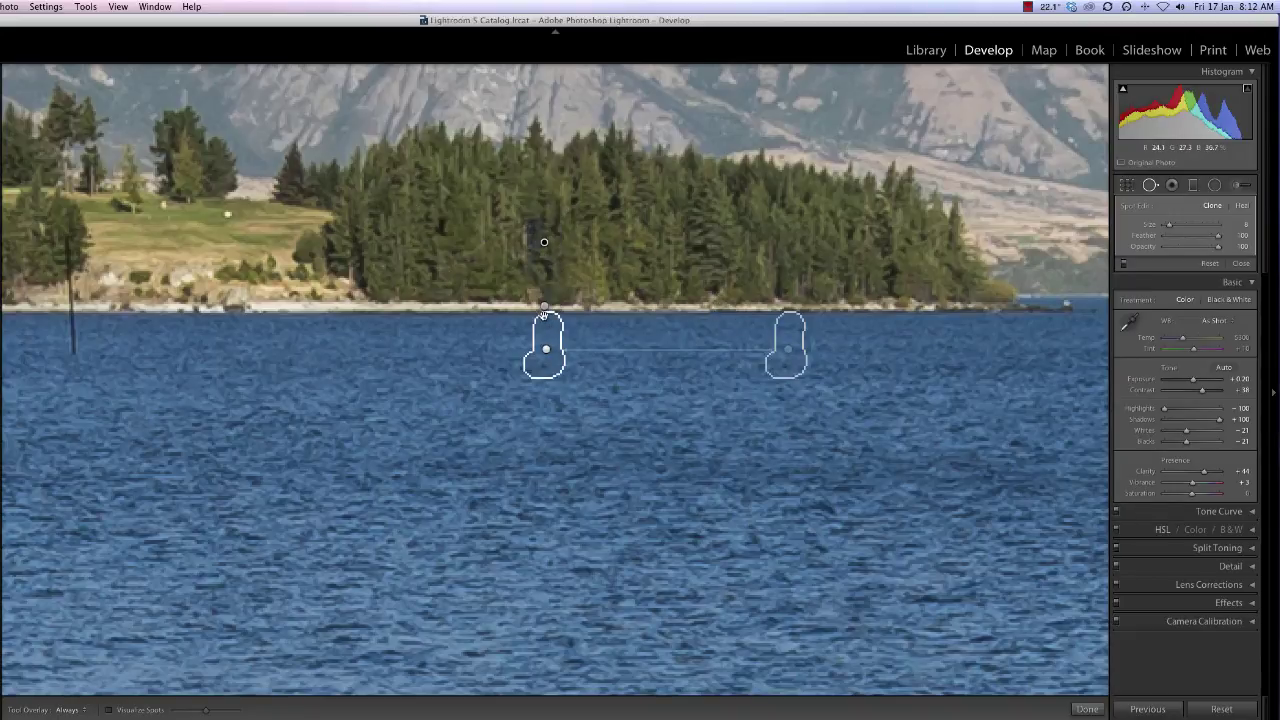
Step: Nudge the water patch slightly up and the shoreline patch slightly down to align them, and check the result without the spot overlay
click(545, 306)
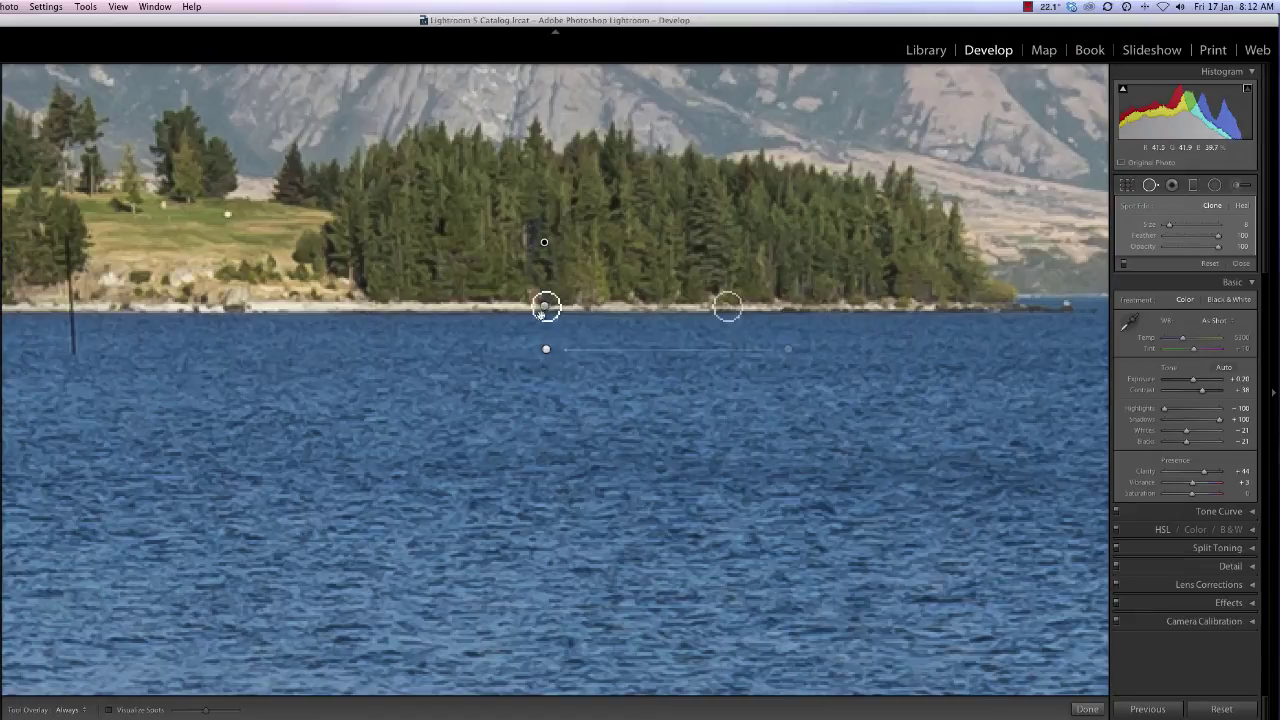
click(547, 326)
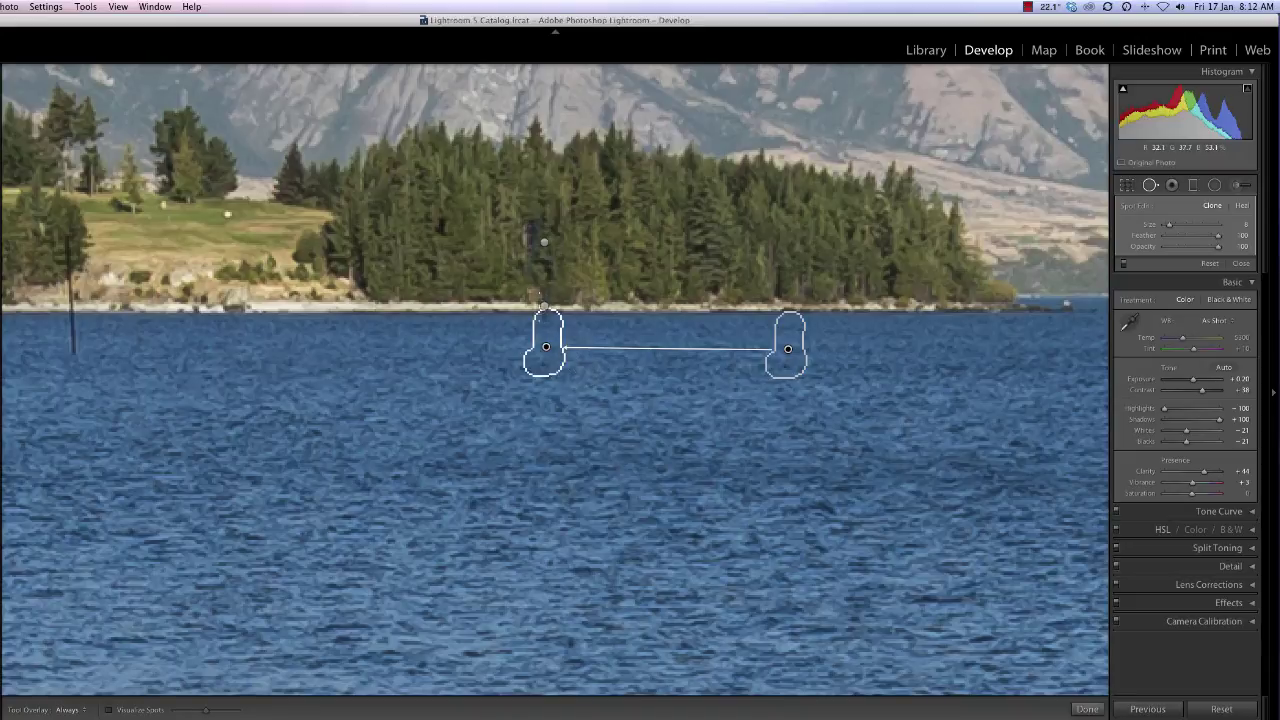
click(544, 305)
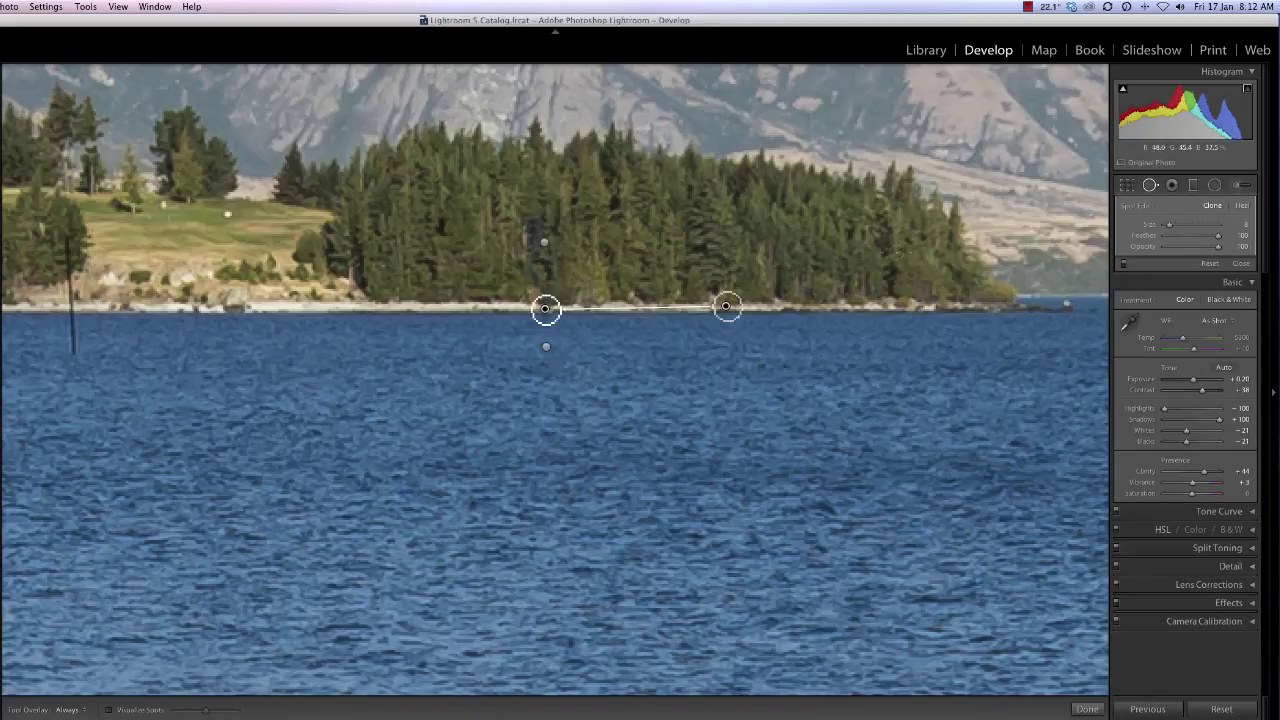
key(q)
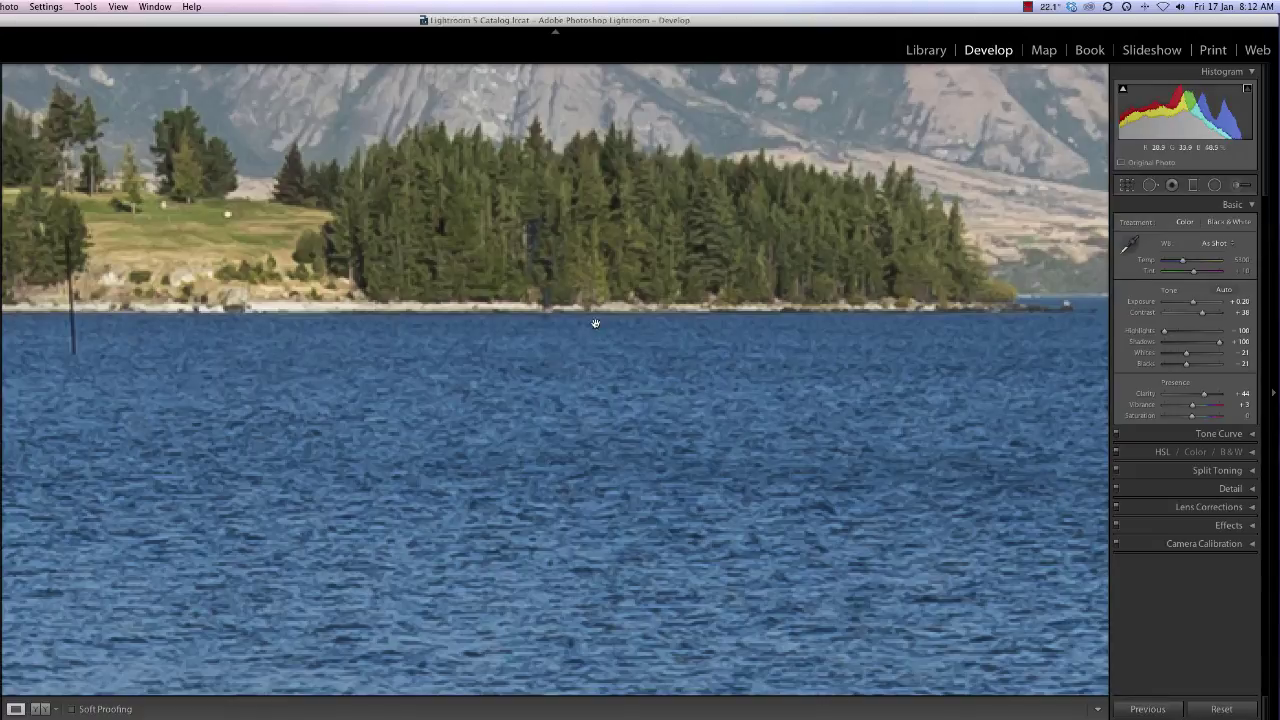
click(1150, 185)
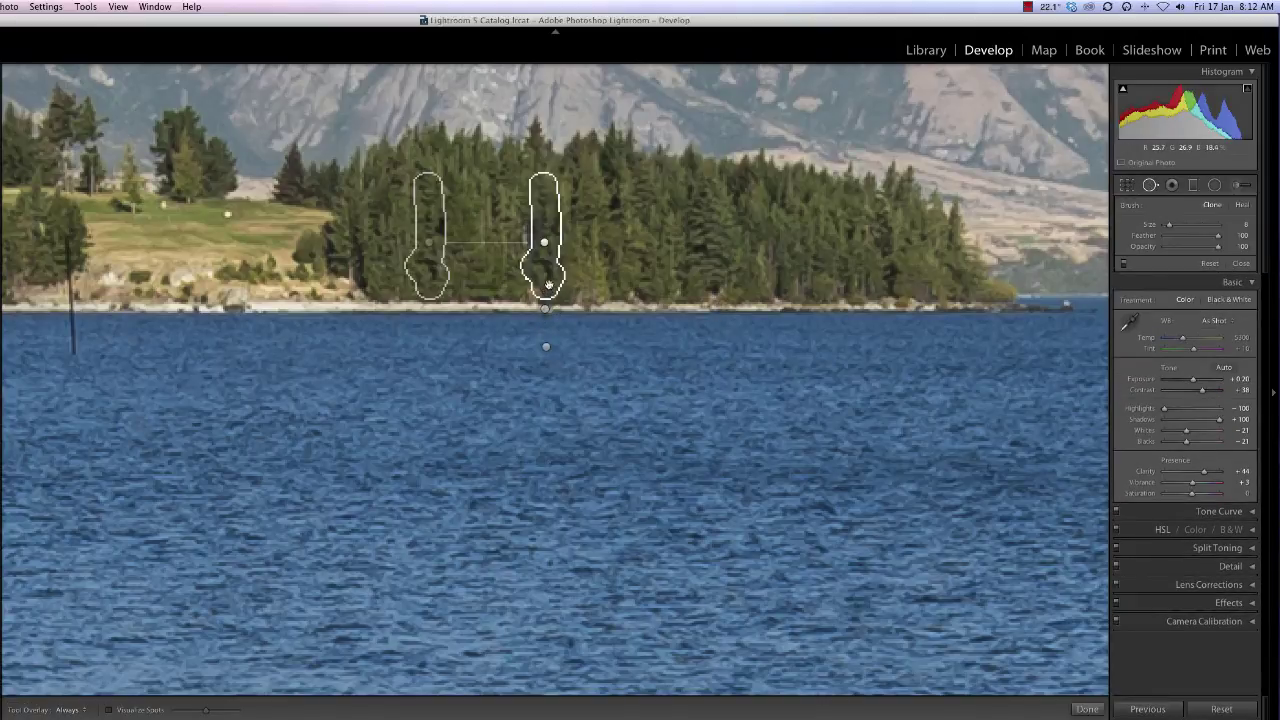
Step: Try realigning the tree patch over the marker pole by shifting it slightly, and check the result without the spot overlay
drag(548, 283, 549, 290)
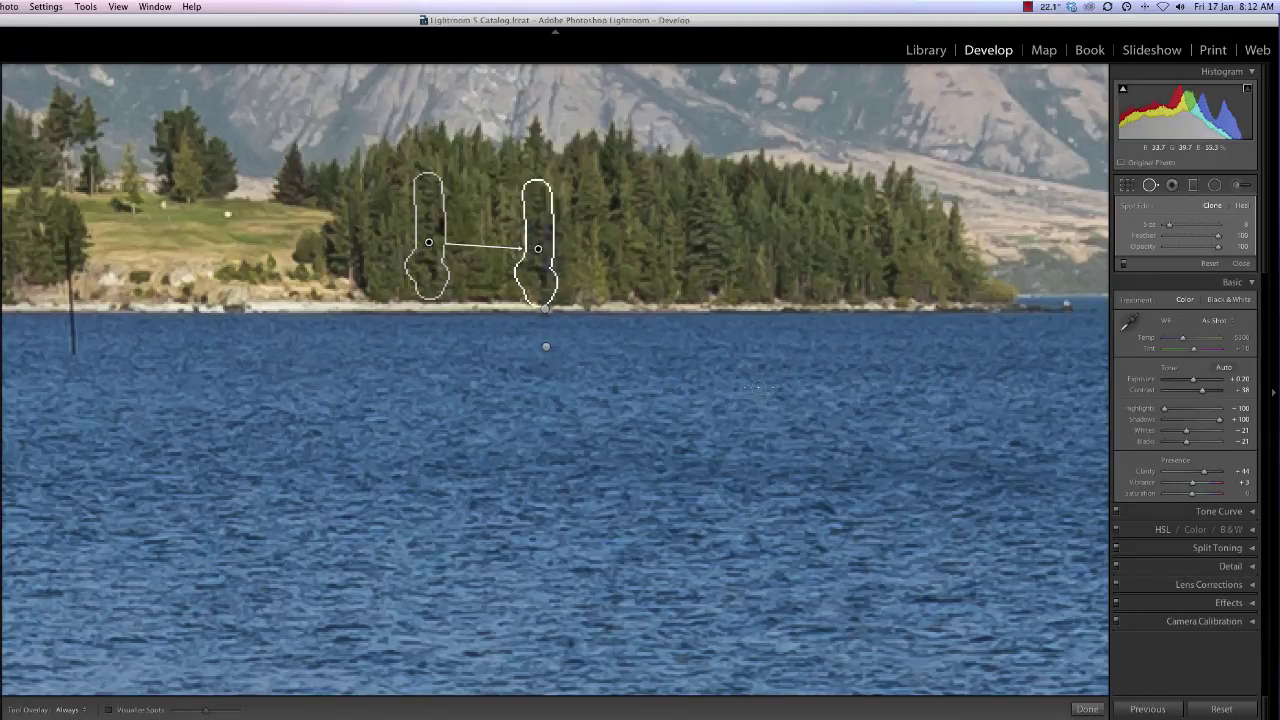
click(1152, 189)
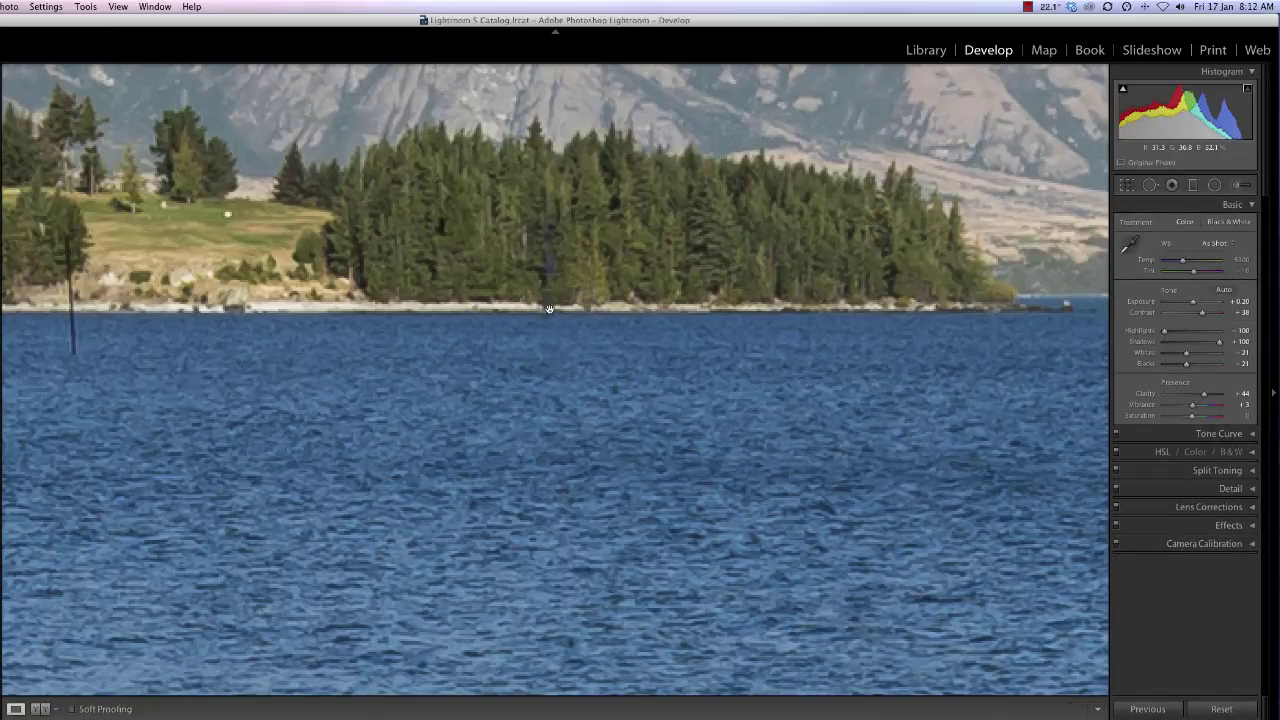
click(1150, 185)
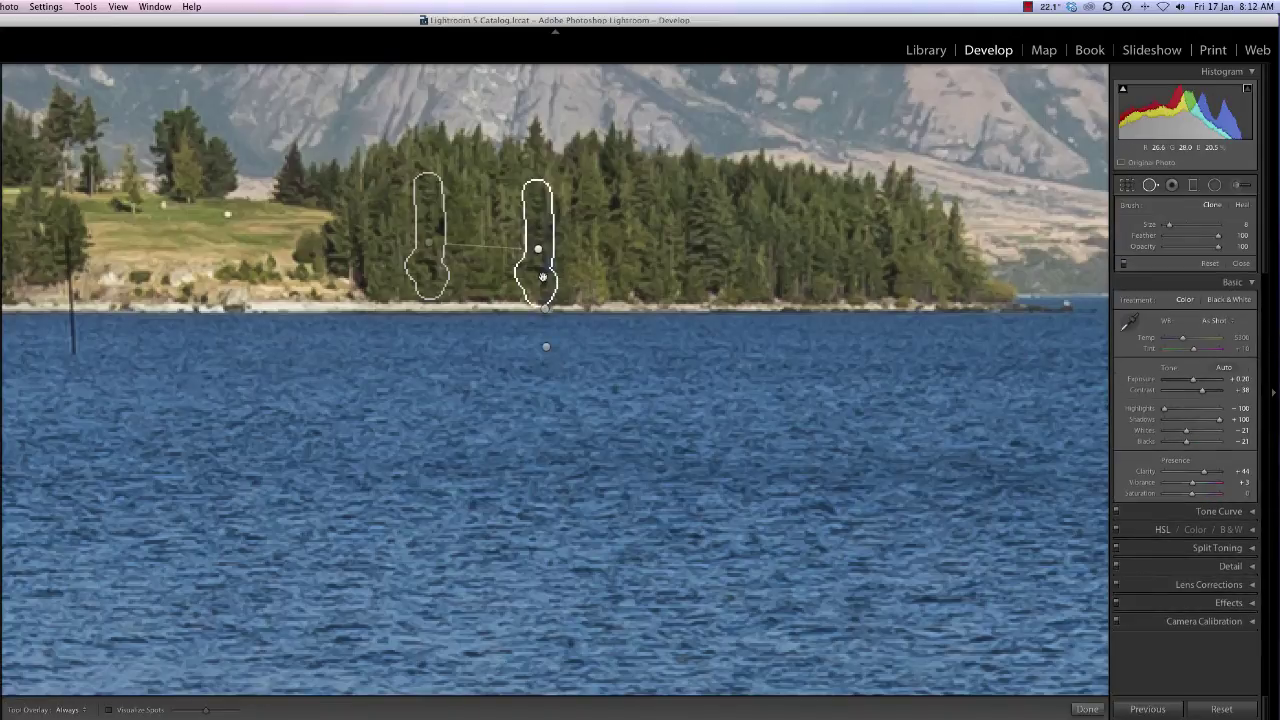
drag(545, 276, 545, 302)
Step: Delete the shoreline patch and clone out the pole again with a small new patch where it crosses the shoreline
click(544, 304)
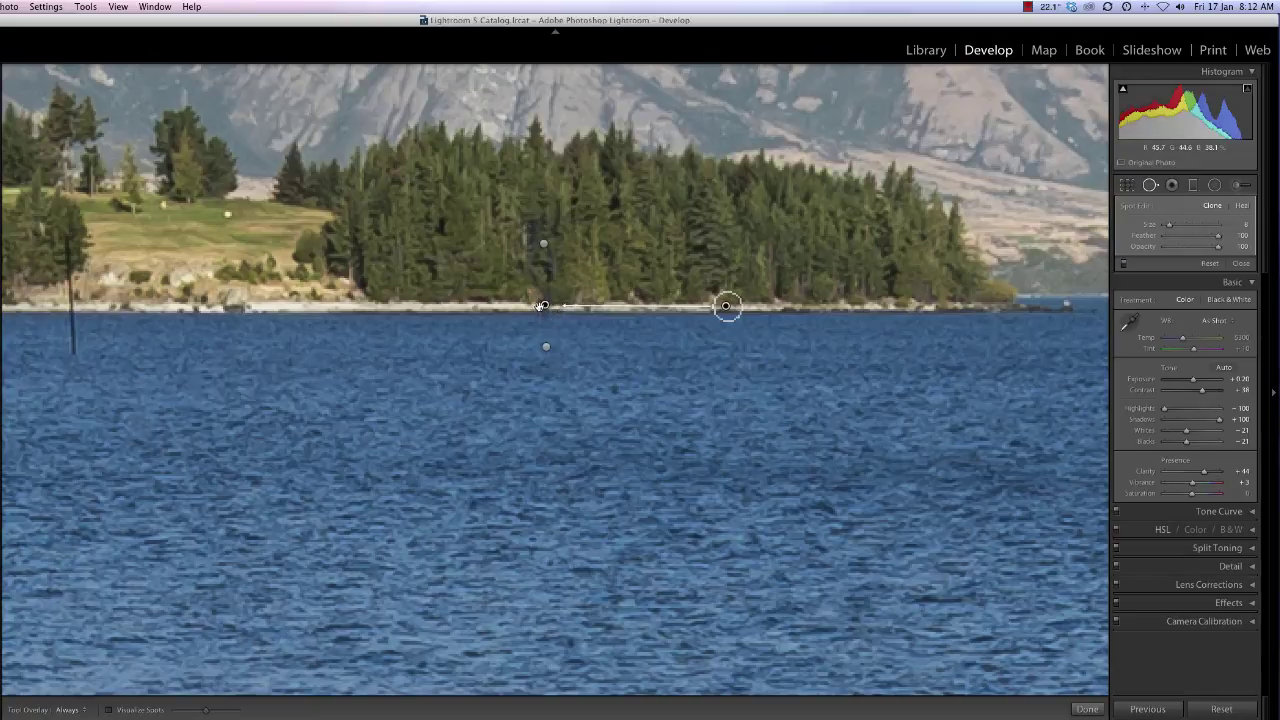
key(Delete)
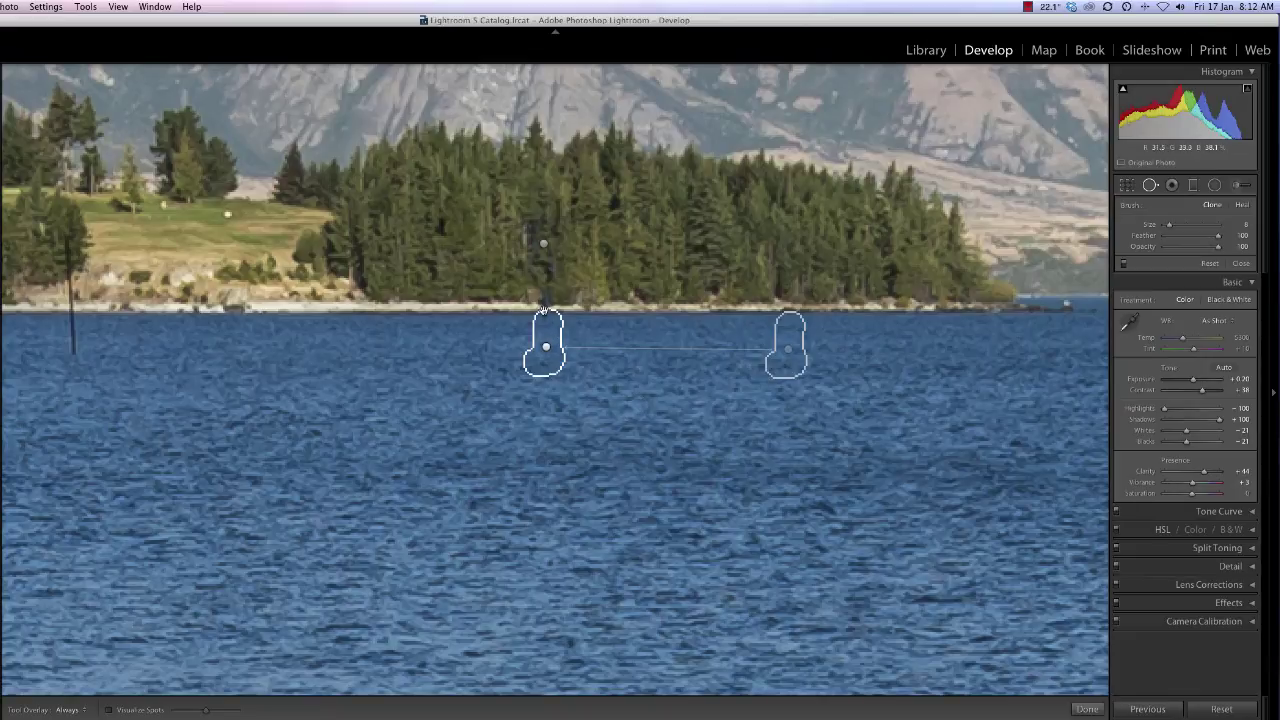
drag(546, 303, 546, 294)
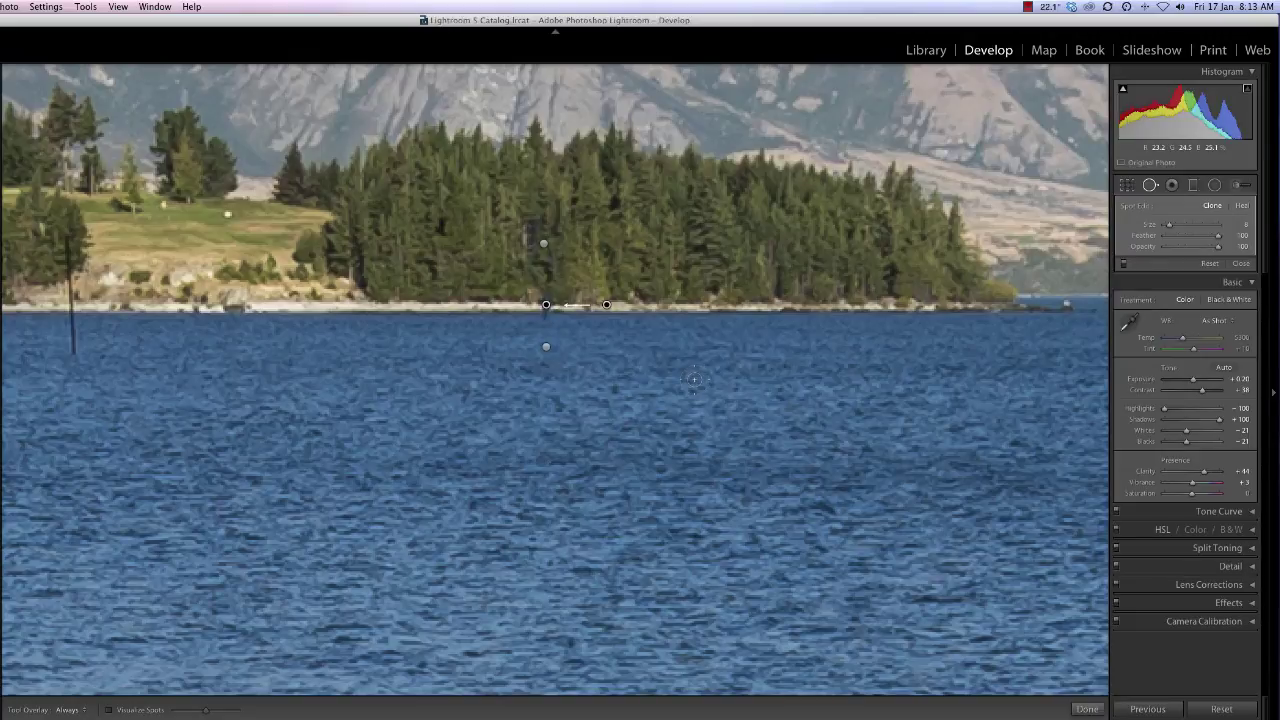
Step: Replace the tree patch with a freshly painted, wider clone patch over the pole's height against the trees, and close Spot Removal
click(543, 243)
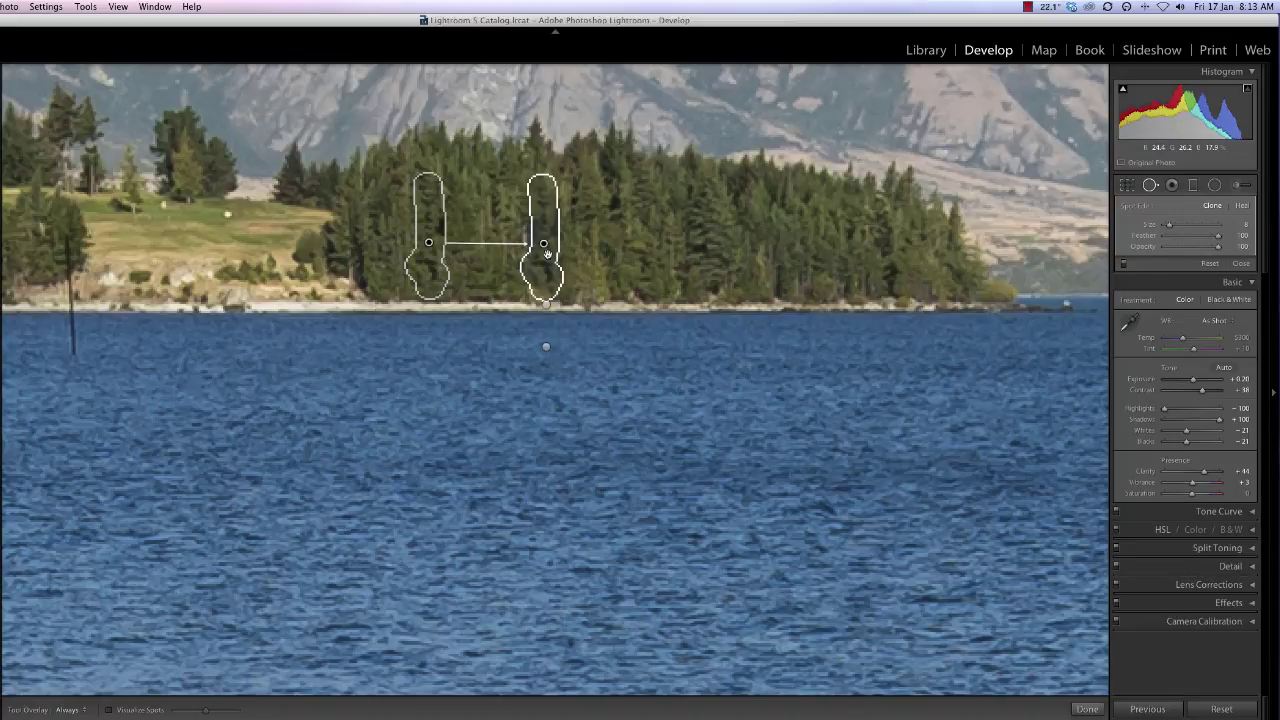
key(Escape)
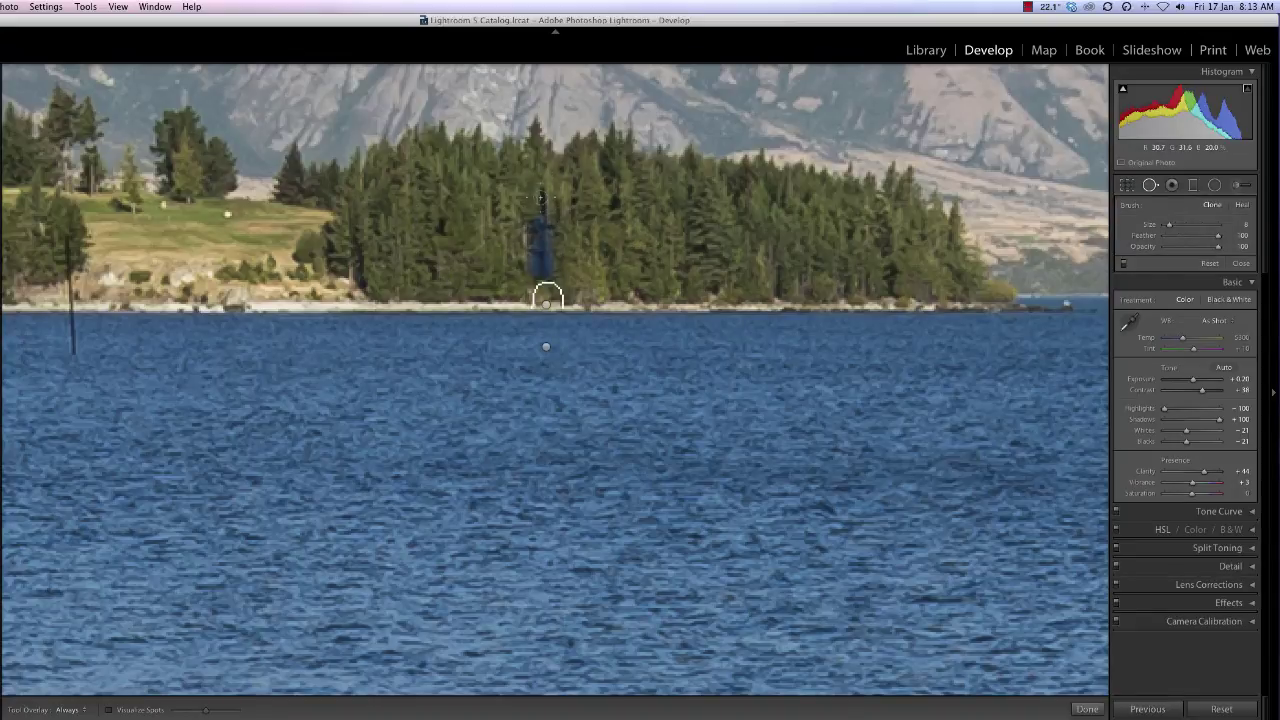
mouse_move(541, 188)
mouse_down()
mouse_move(546, 270)
mouse_move(533, 272)
mouse_move(530, 190)
mouse_up()
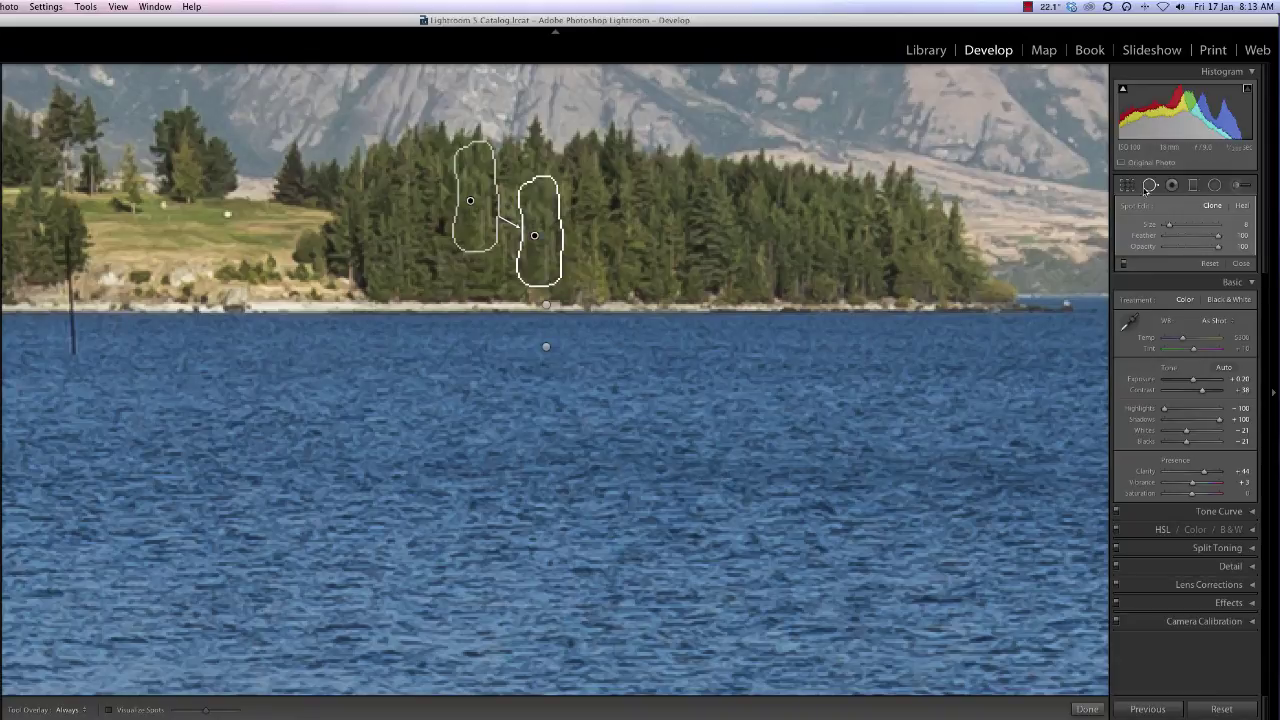
click(1150, 186)
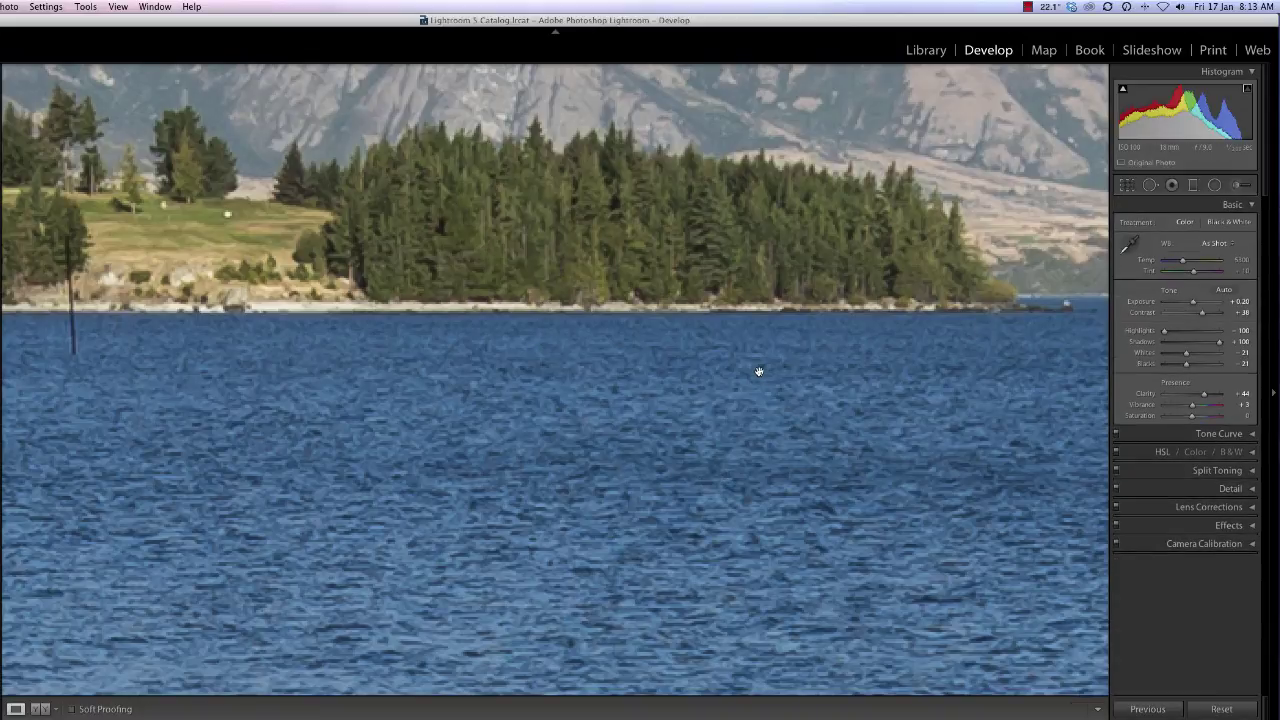